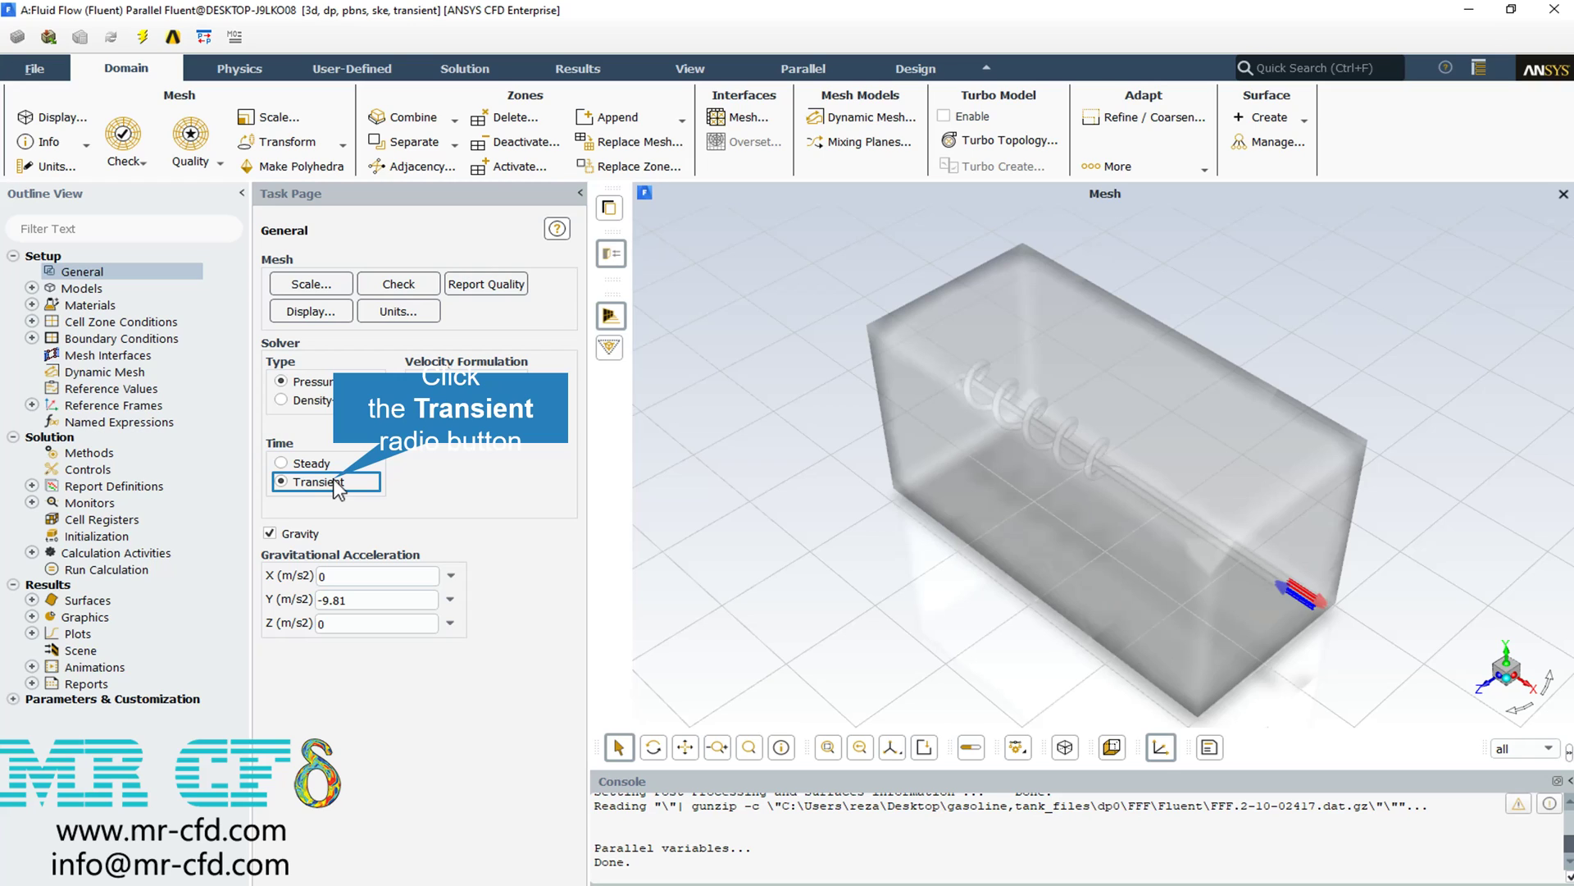
Confirm gravity of -9.81 in Y and check the mesh domain extents in metres without scaling.
left_click(363, 604)
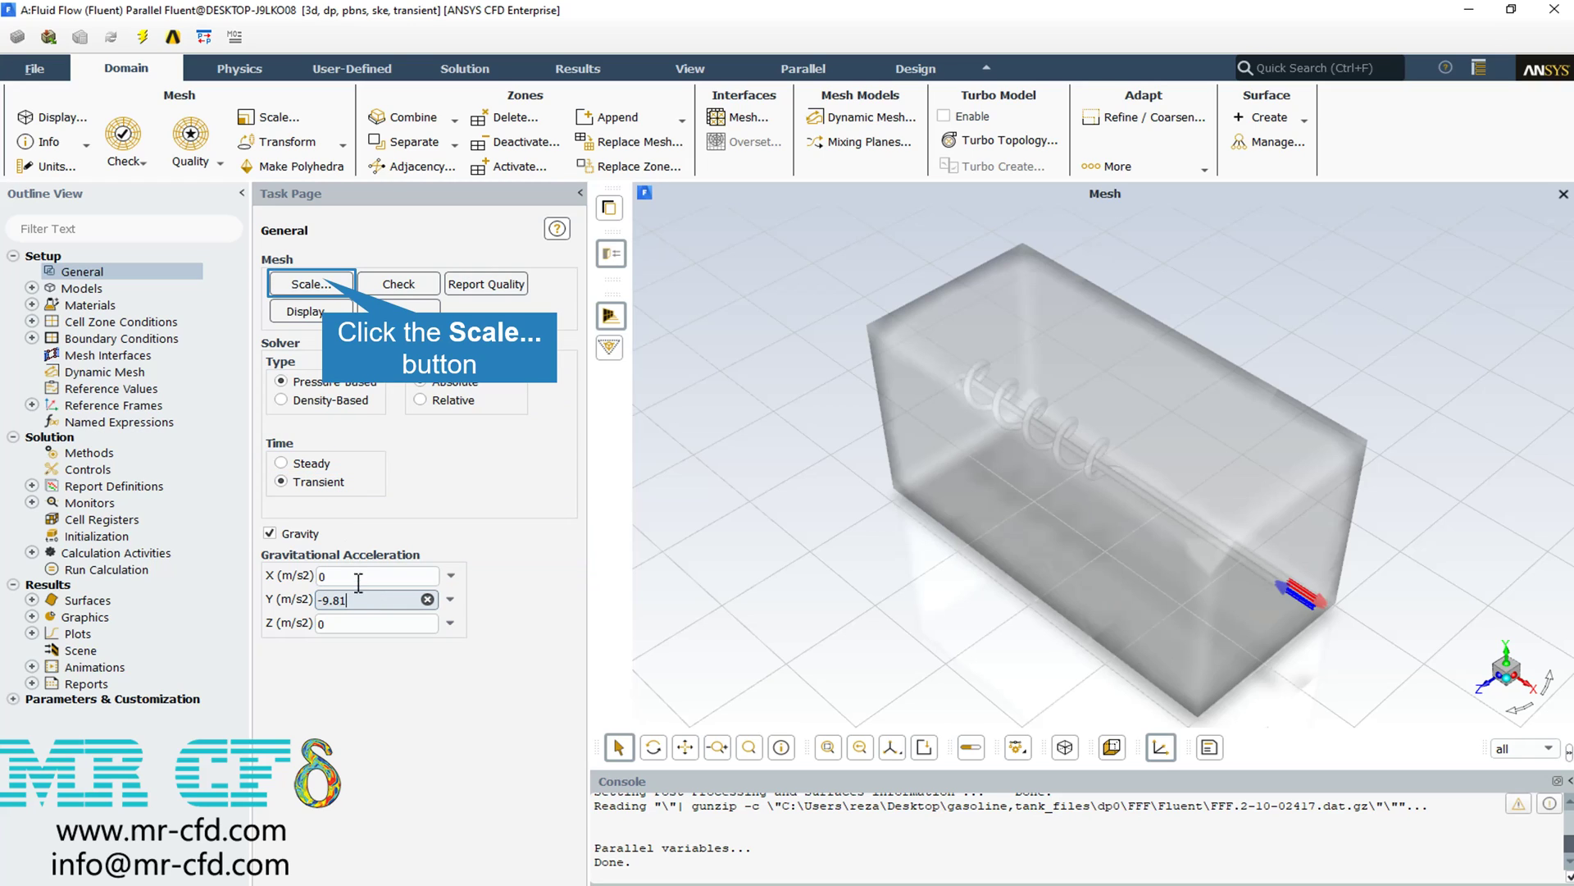
left_click(326, 284)
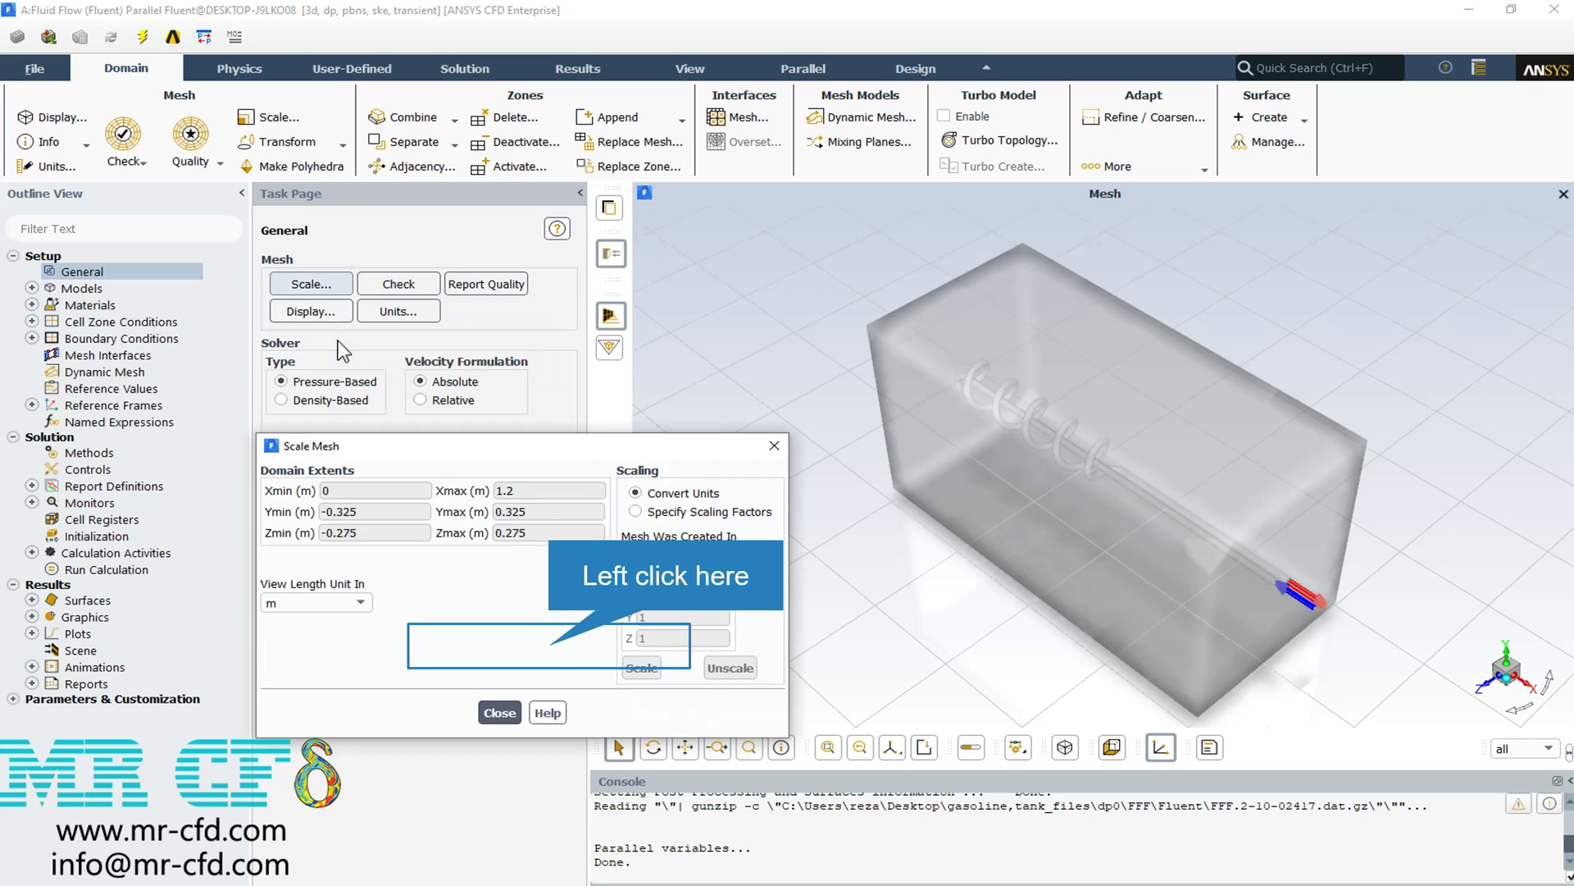
left_click(549, 647)
left_click(499, 712)
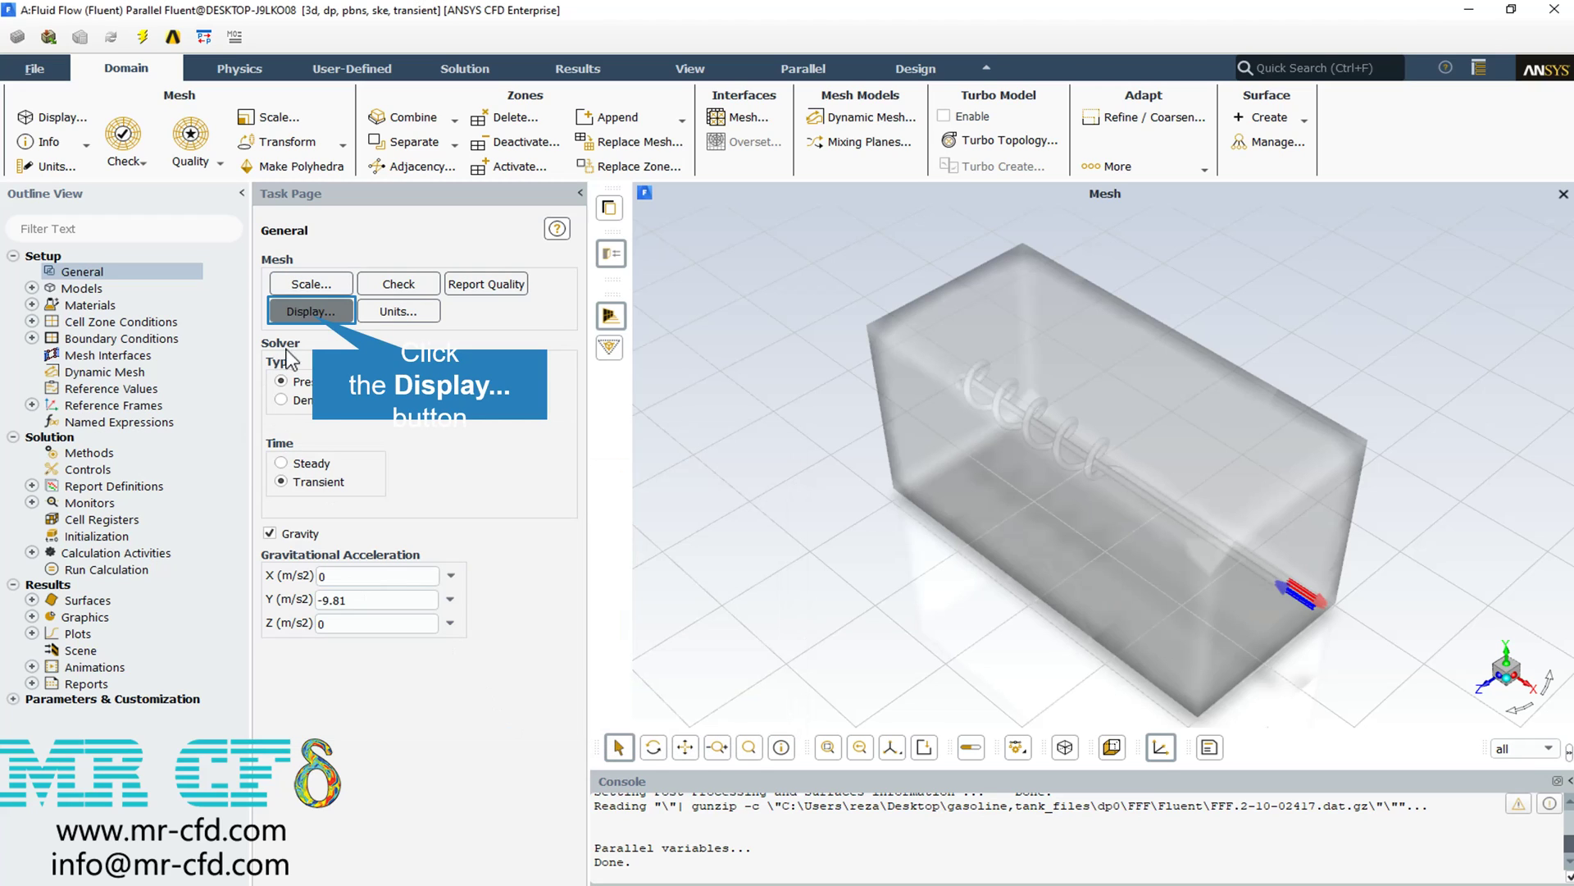
left_click(318, 318)
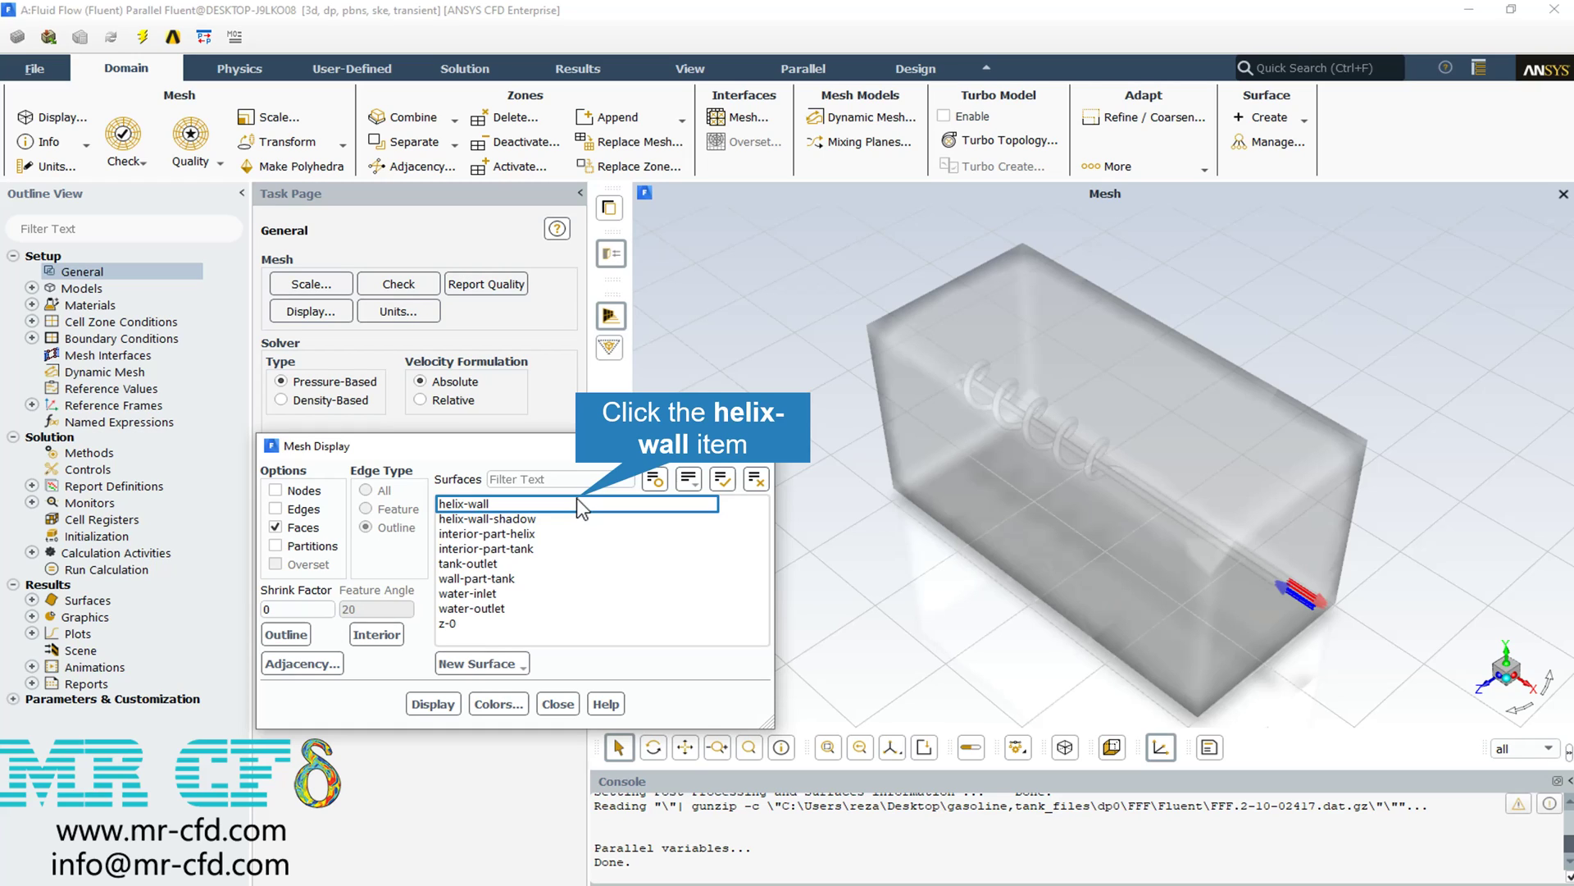
Display the helix-wall, tank-outlet, wall-part-tank, water-inlet and water-outlet surfaces together.
left_click(577, 498)
left_click(421, 702)
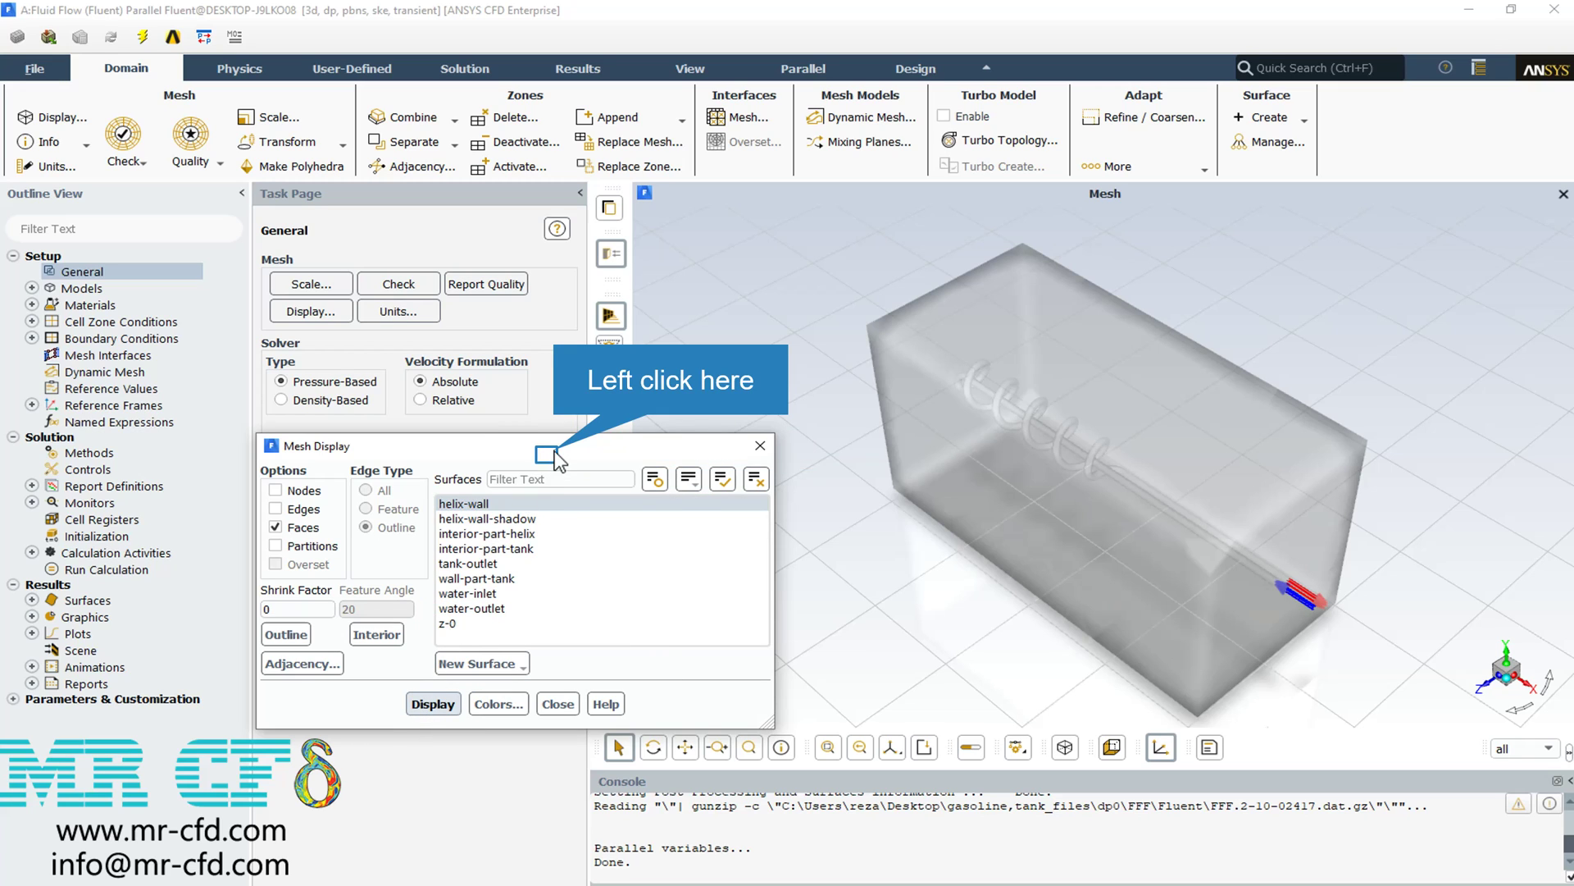
left_click_drag(547, 451, 413, 402)
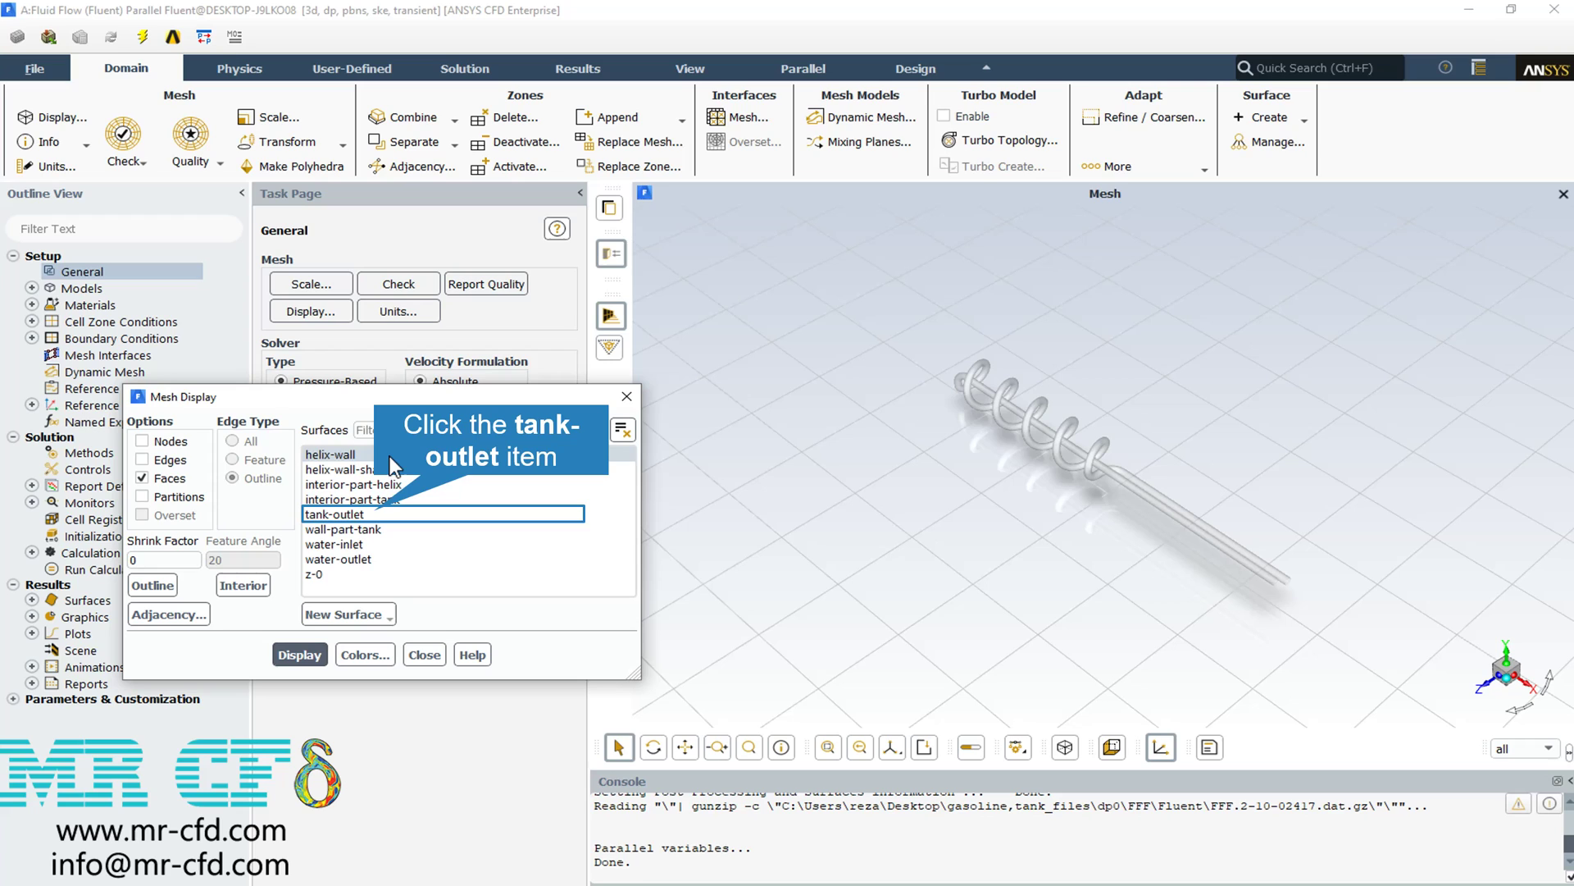
left_click(336, 514)
left_click(298, 656)
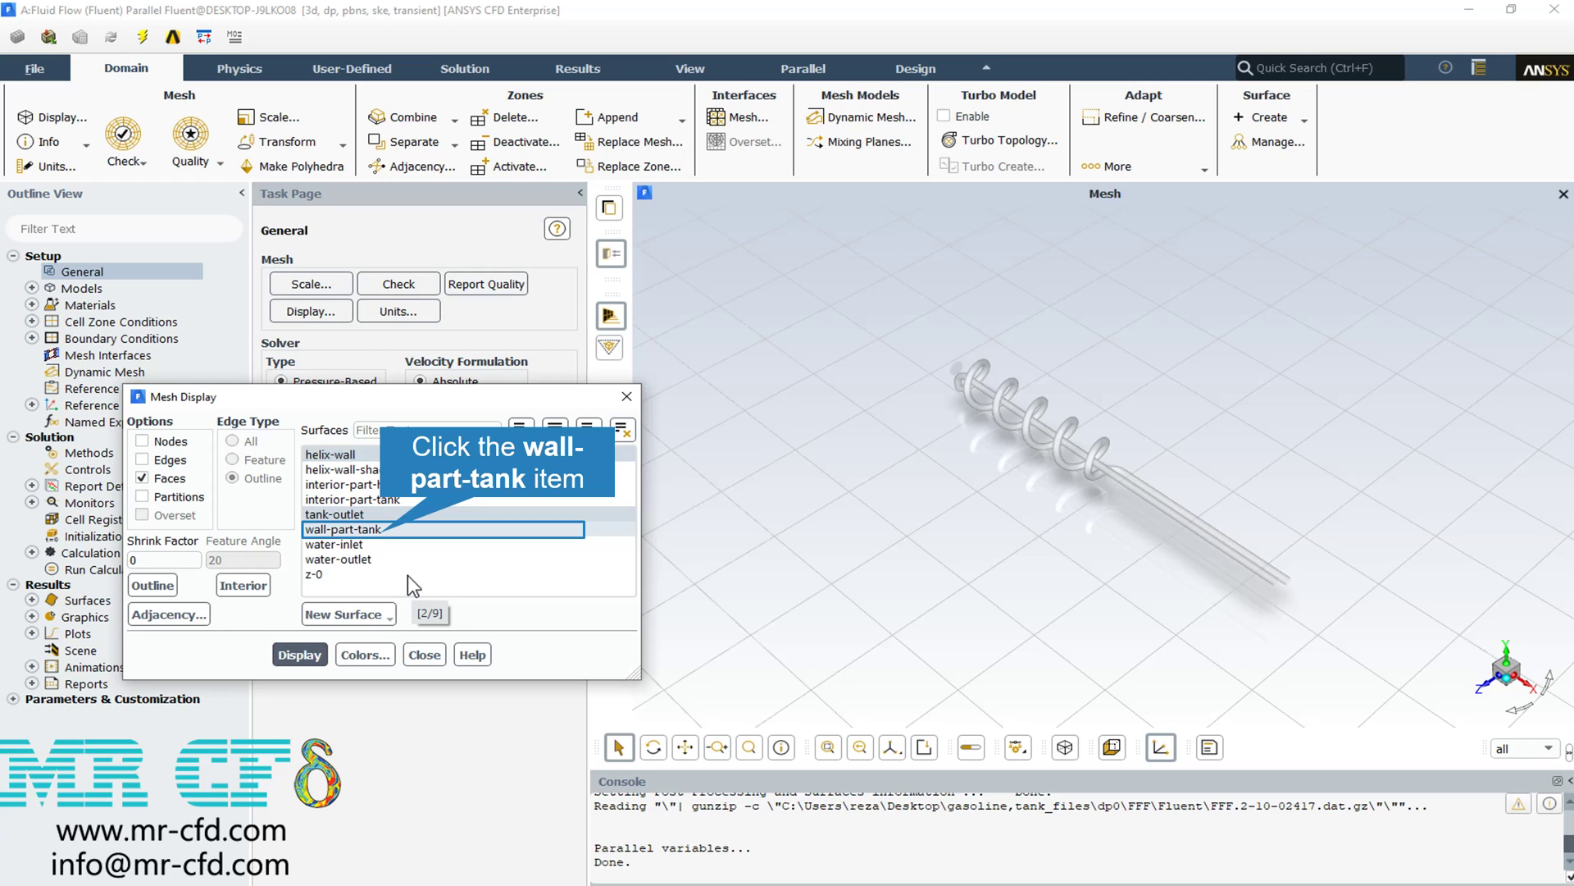
left_click(382, 531)
left_click(321, 655)
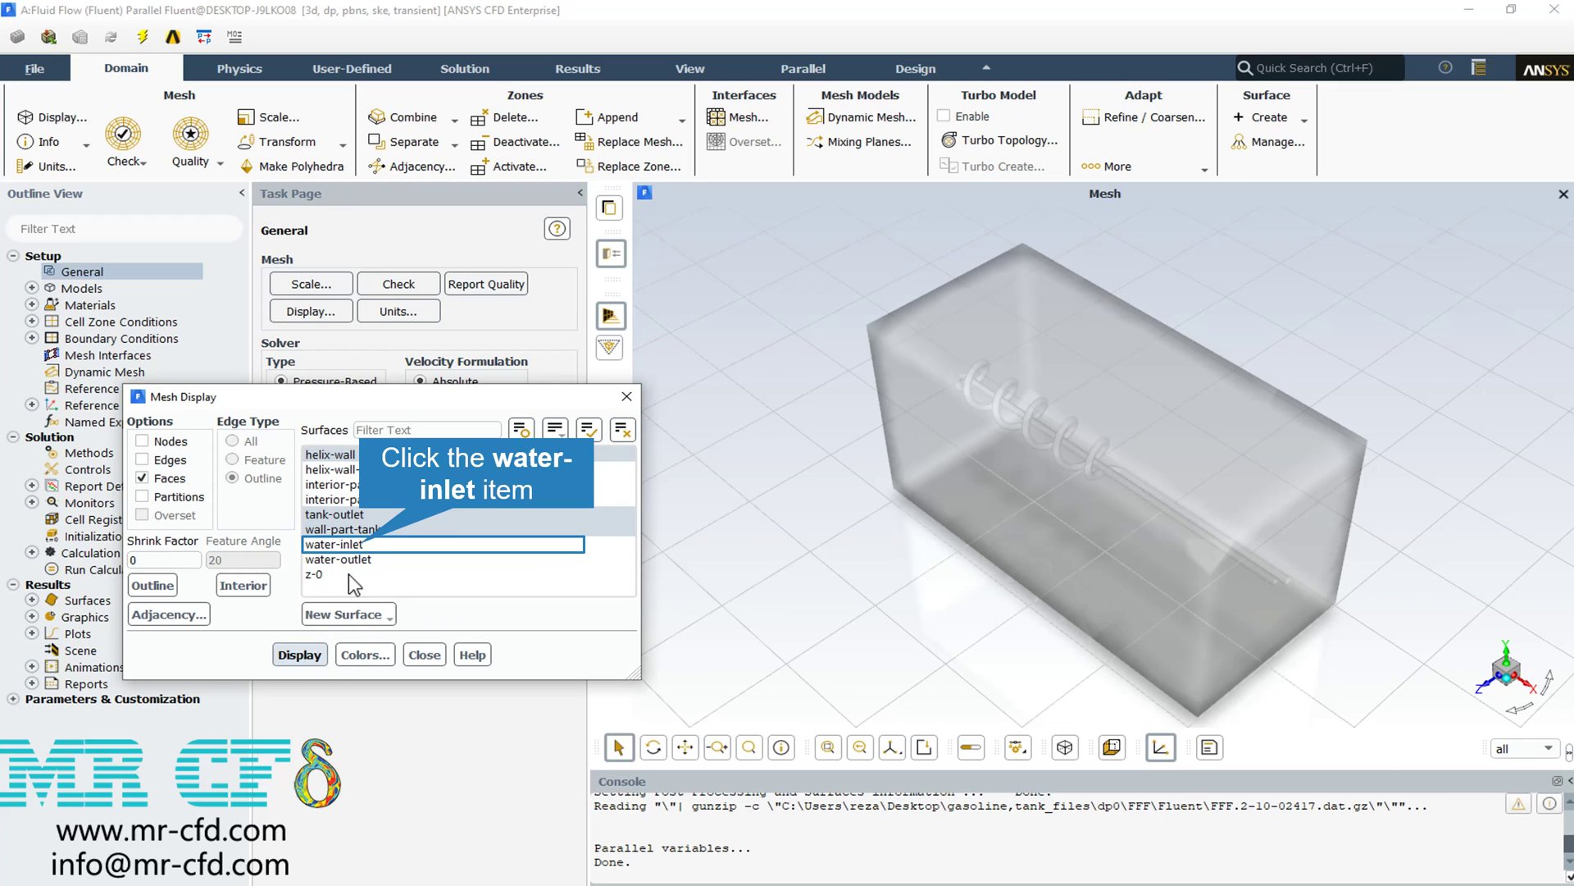
left_click(353, 545)
left_click(305, 656)
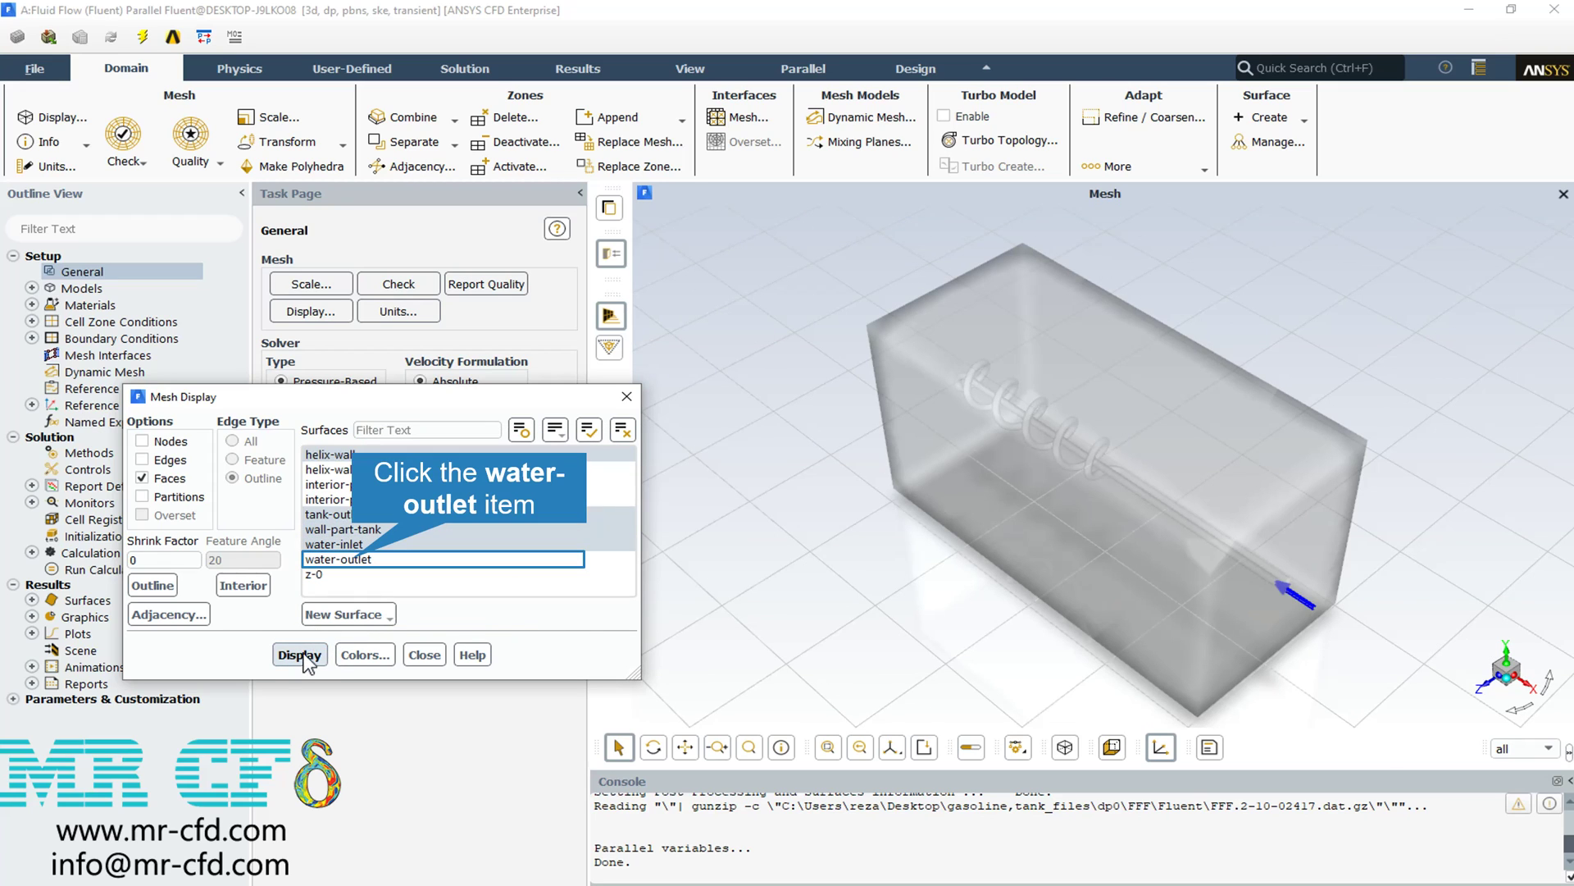
left_click(357, 559)
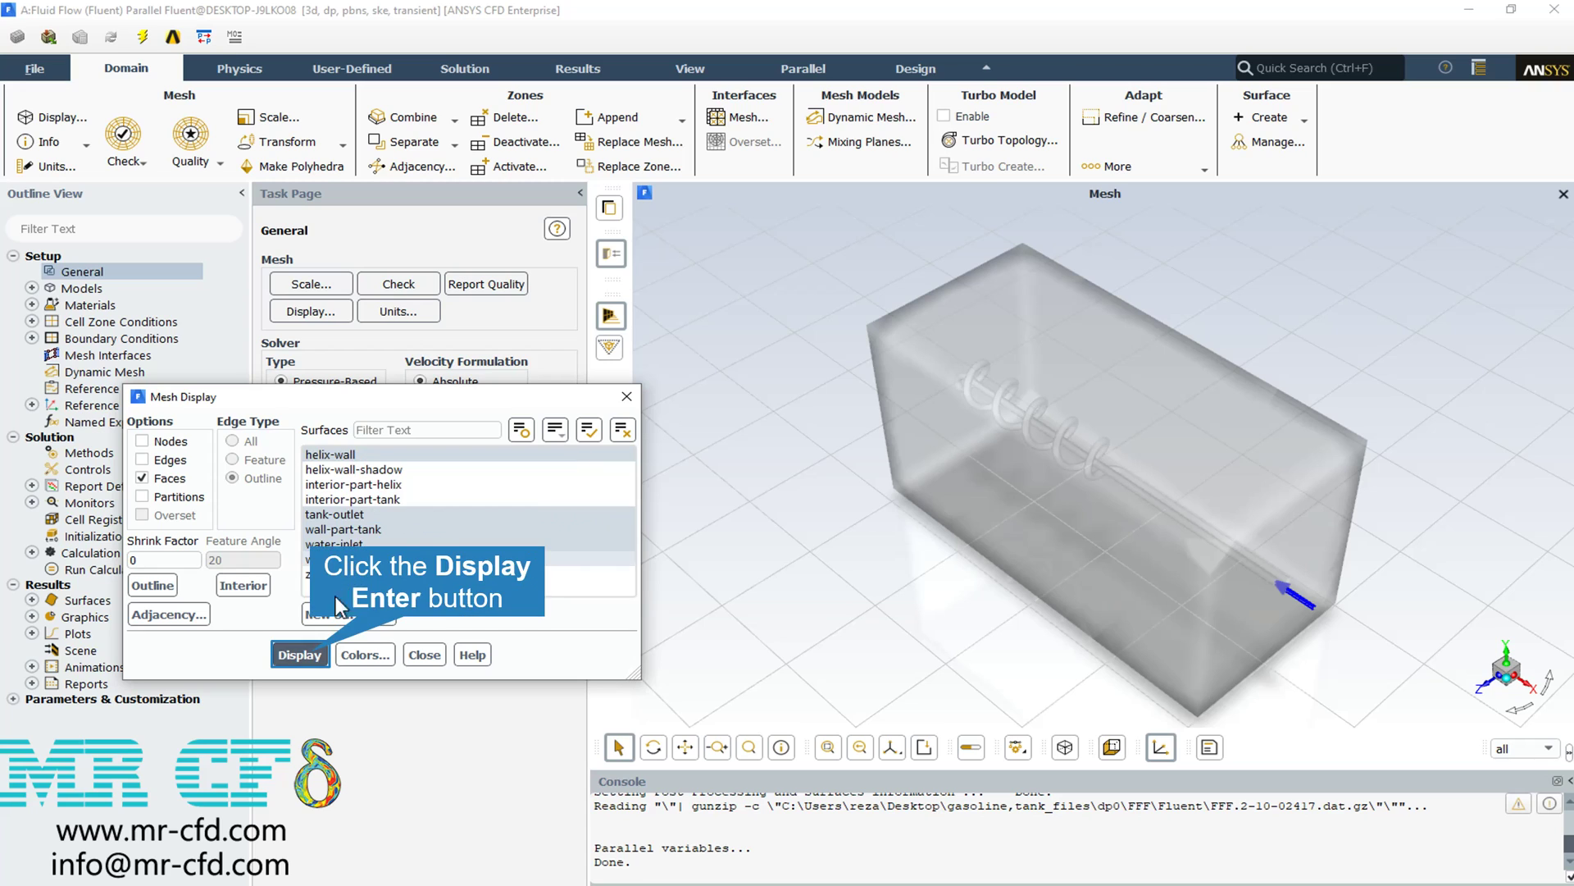
left_click(317, 653)
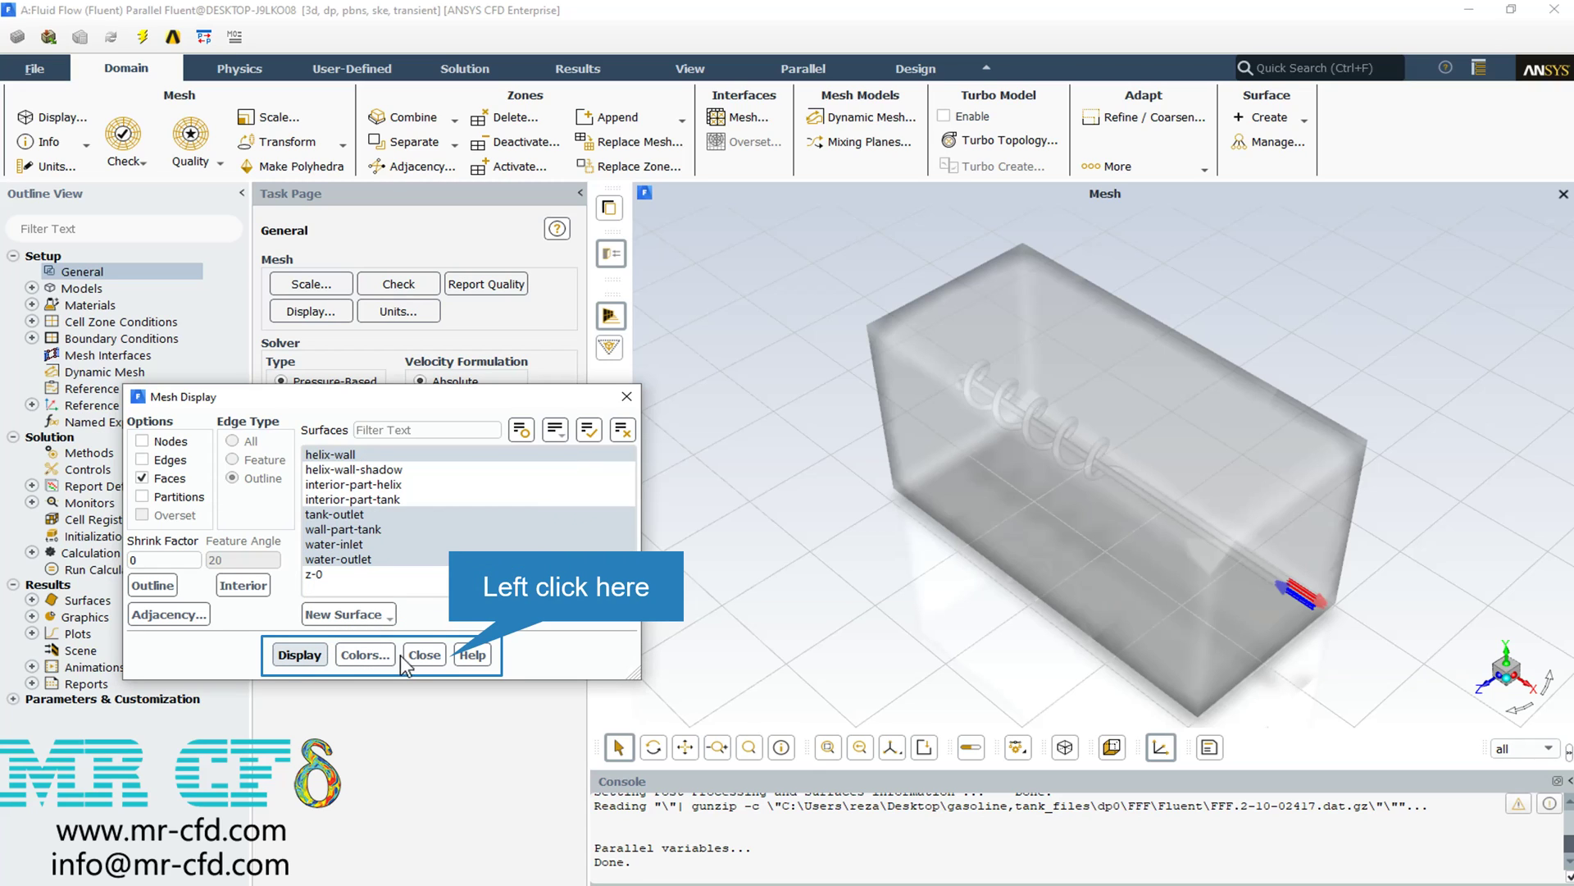
Keep the Energy Equation enabled in the Energy model settings.
left_click(443, 655)
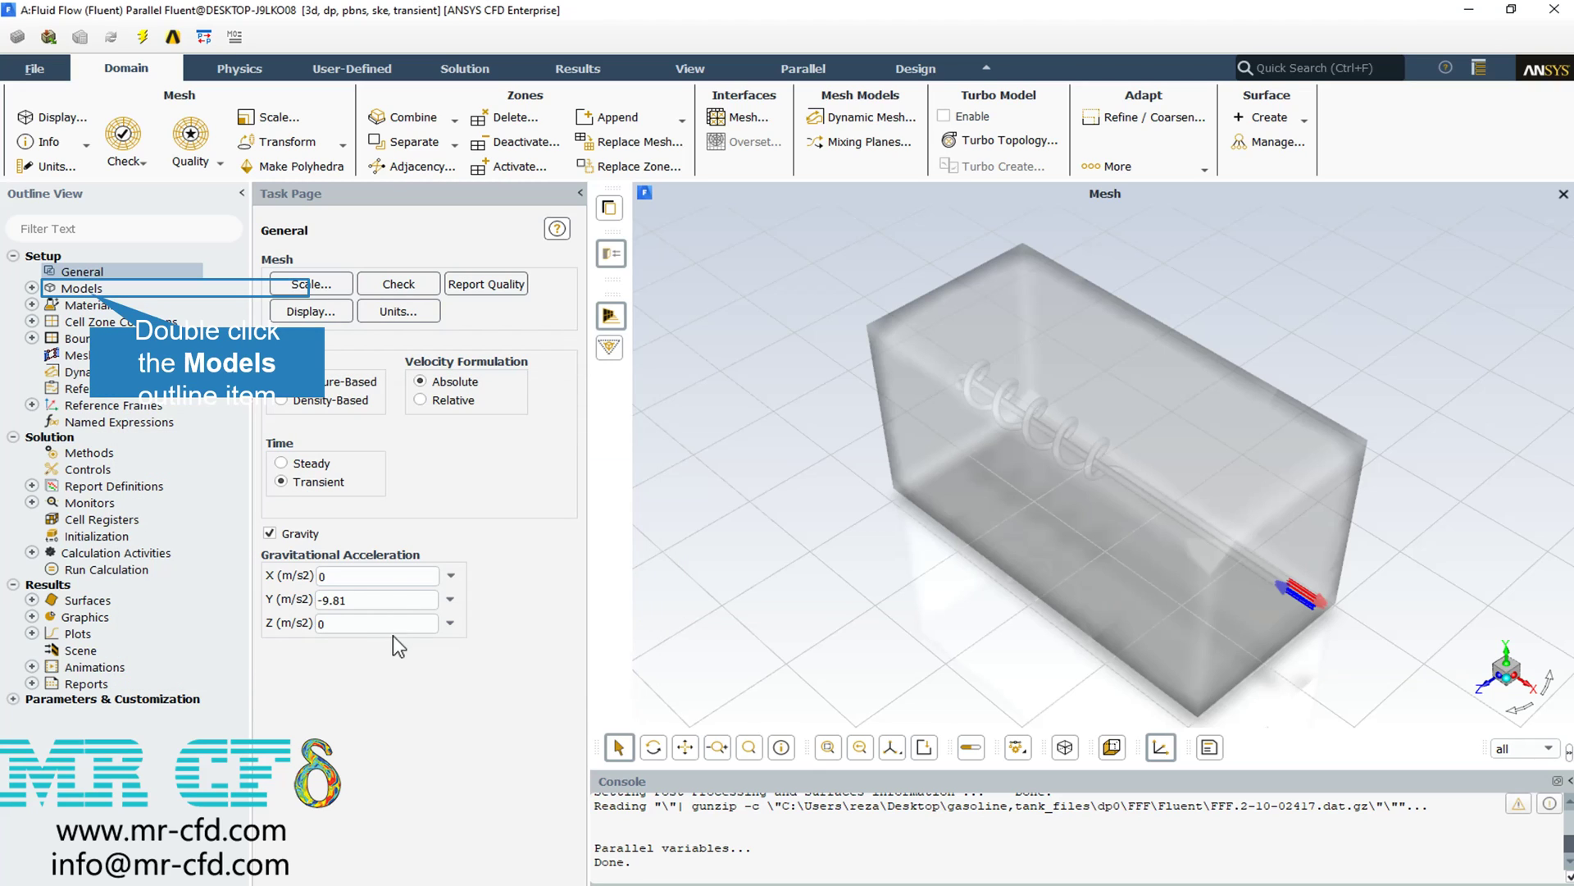
double_click(91, 292)
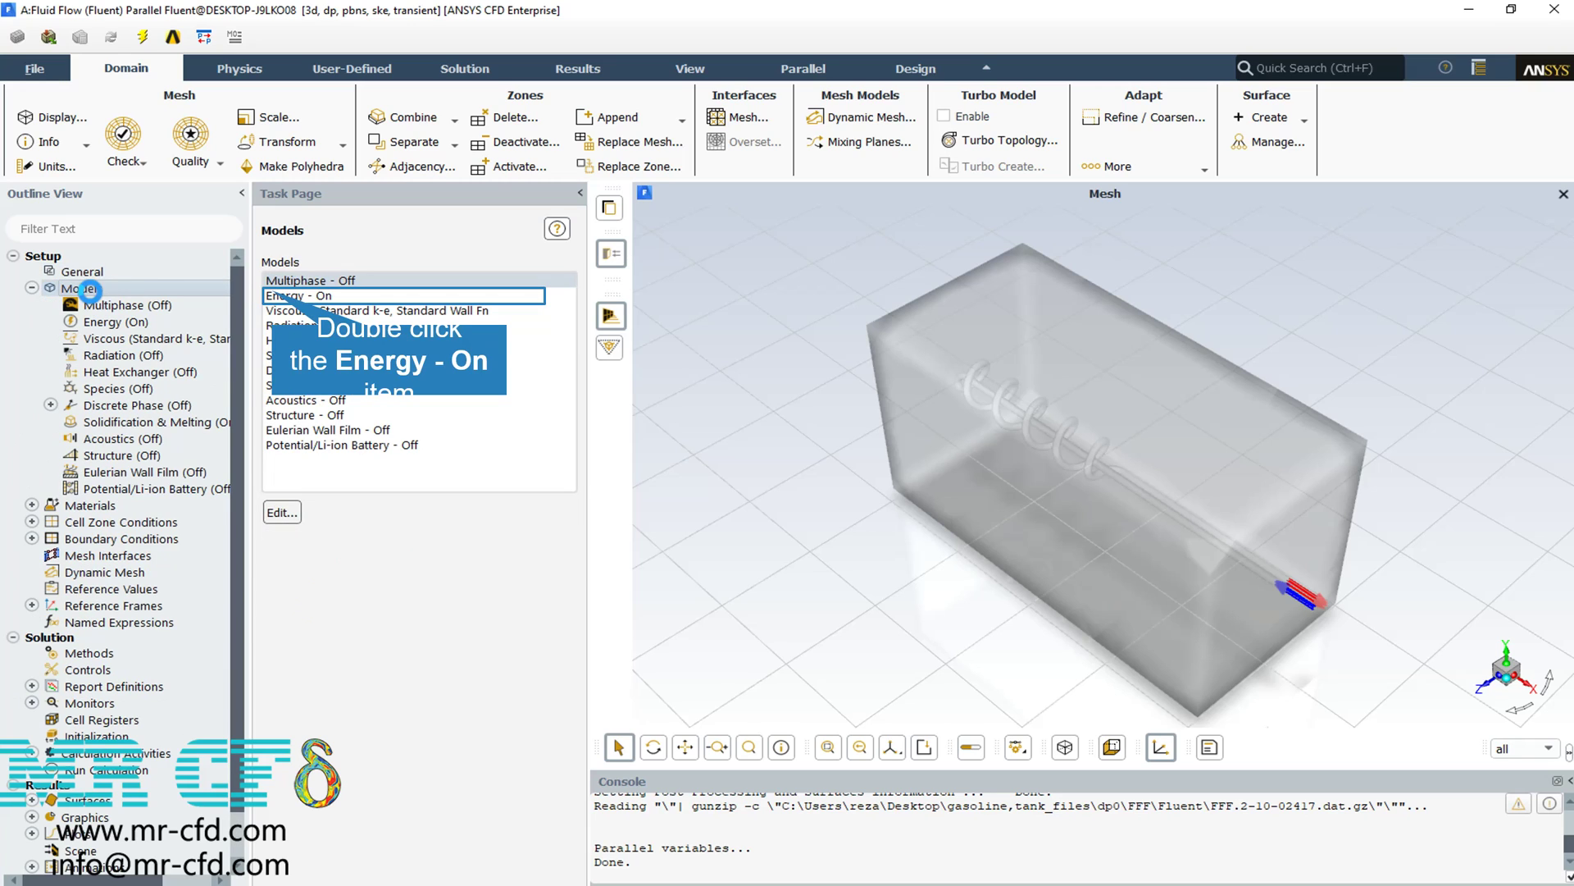
double_click(283, 295)
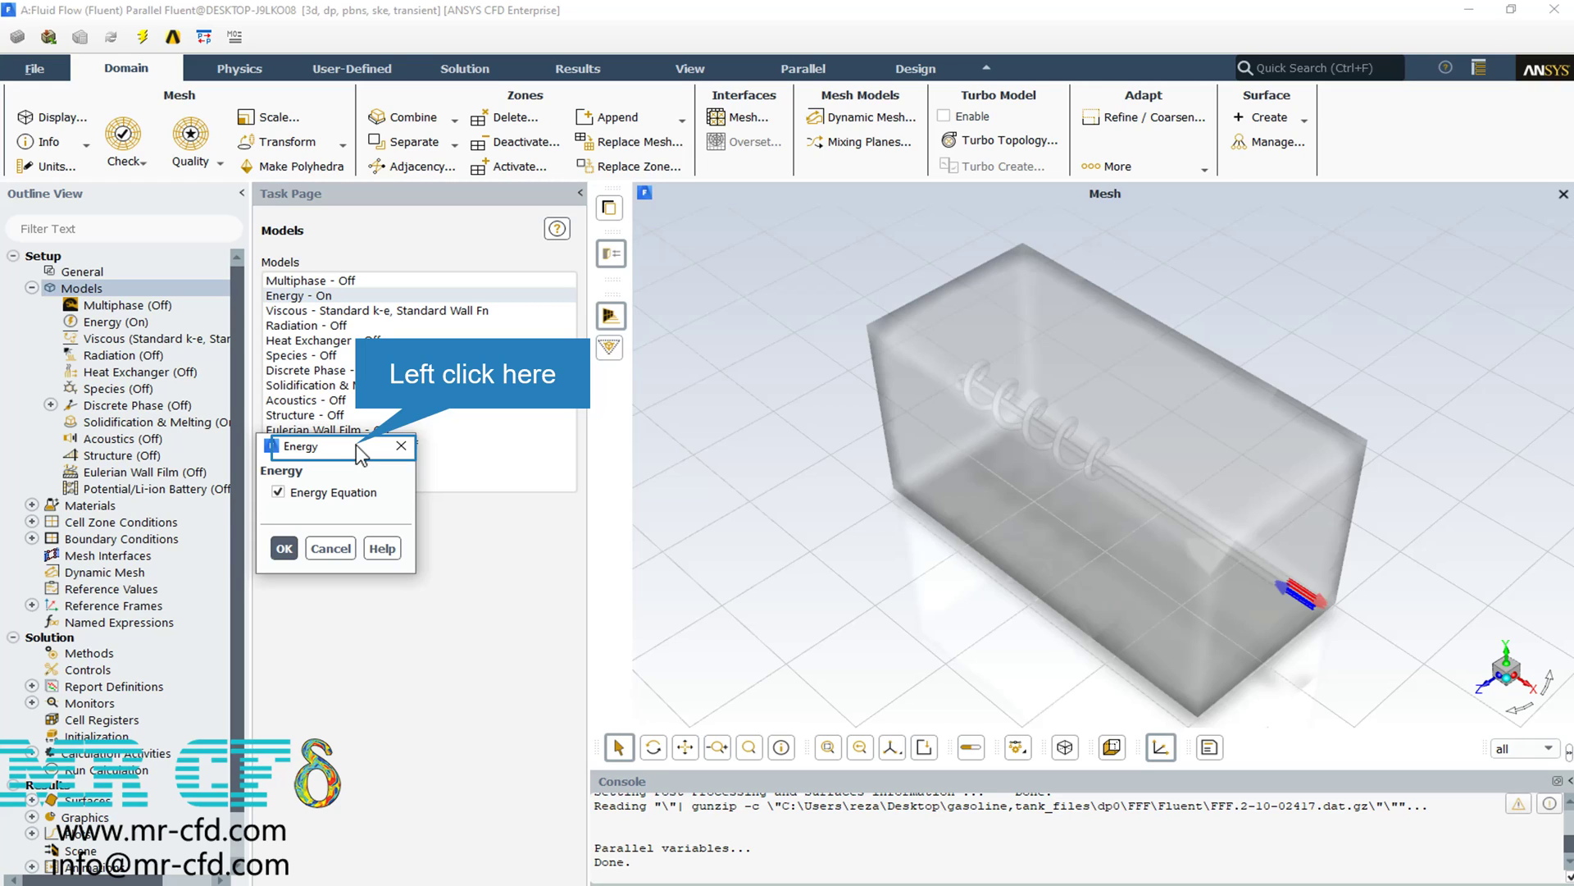
left_click(284, 547)
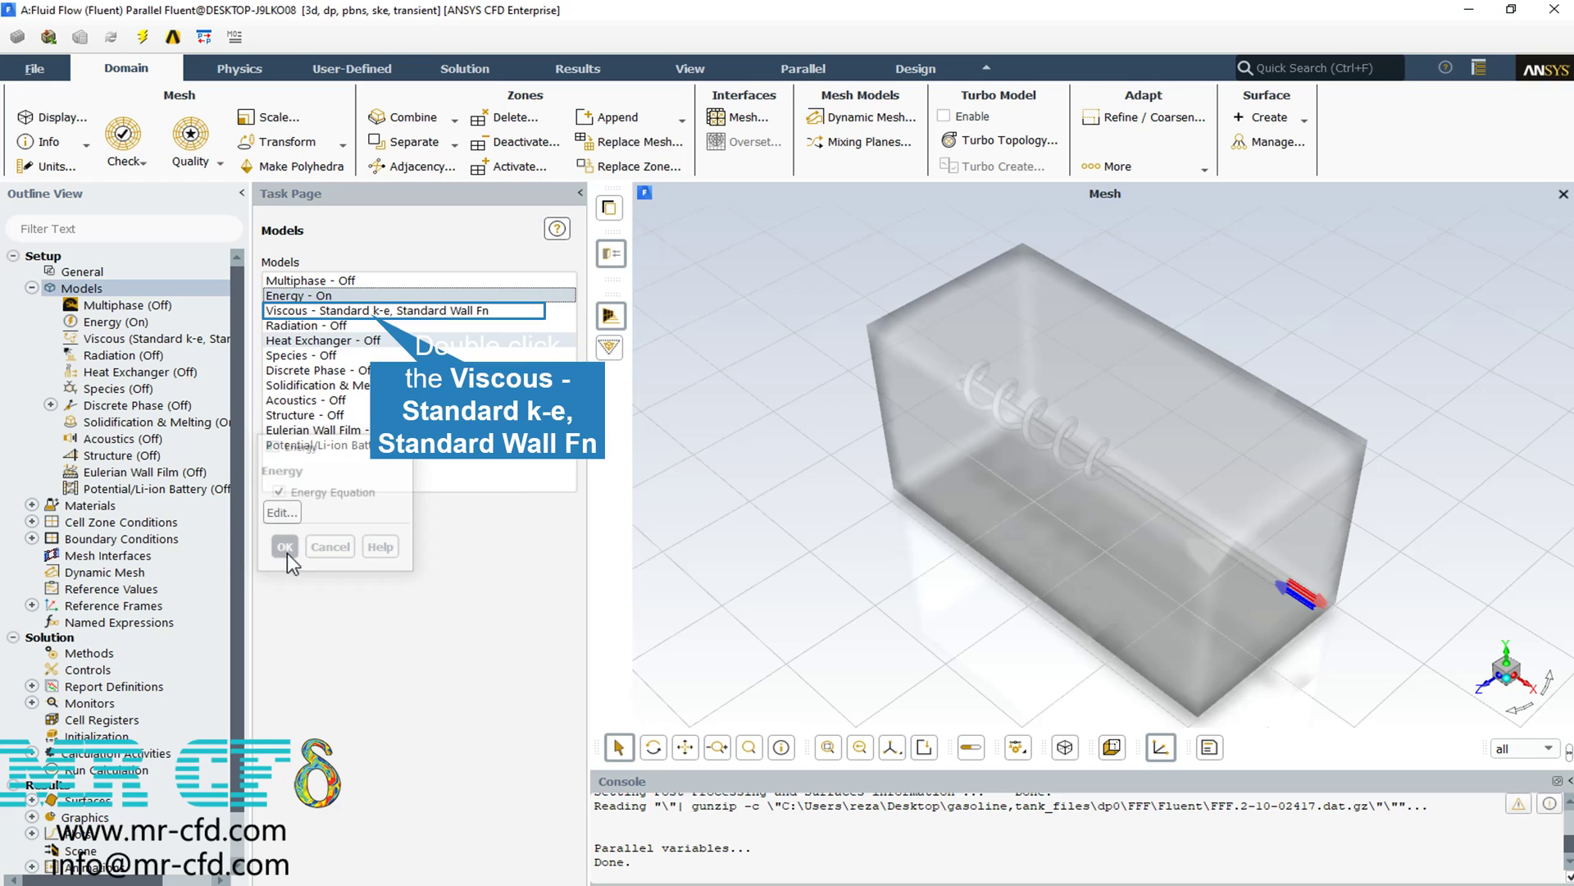
Set the Viscous model to k-epsilon (2 eqn), Standard variant, with Standard Wall Functions.
double_click(370, 311)
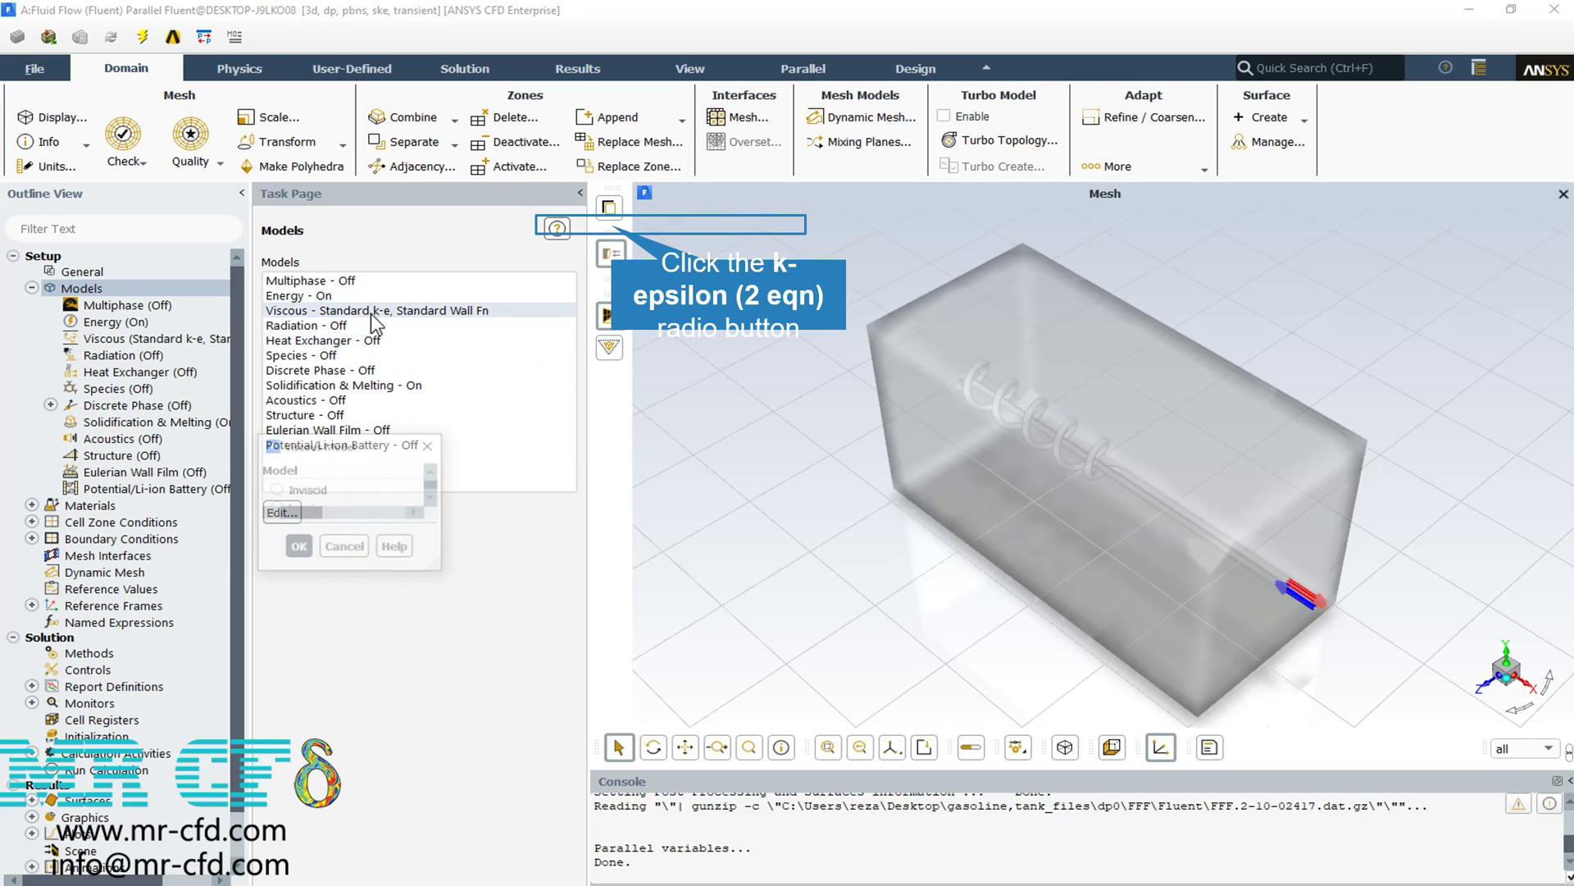
left_click(613, 227)
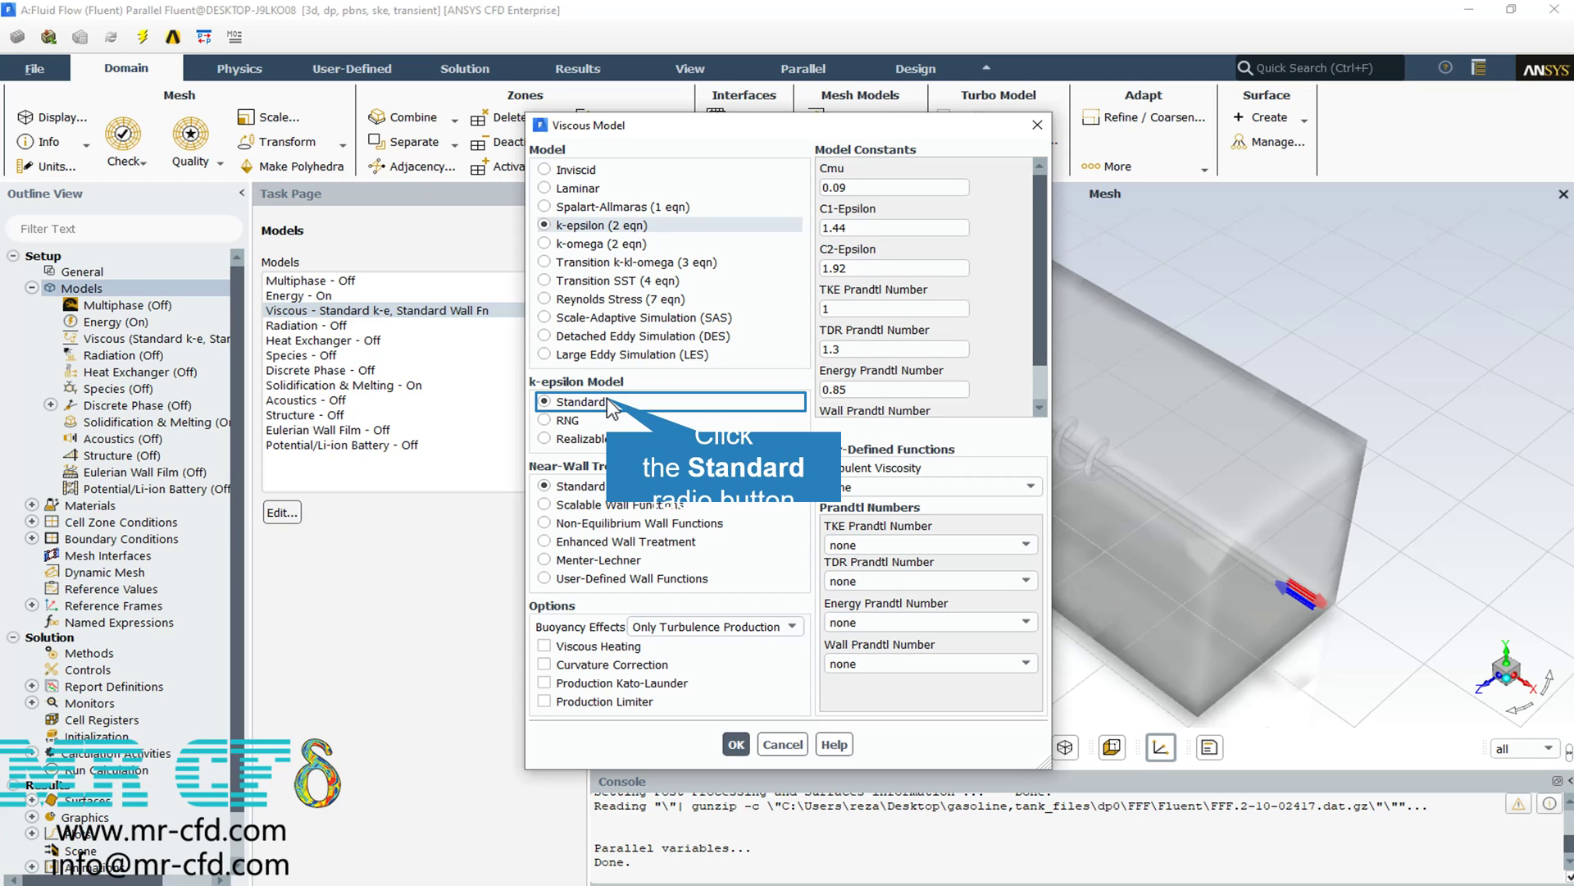
left_click(628, 489)
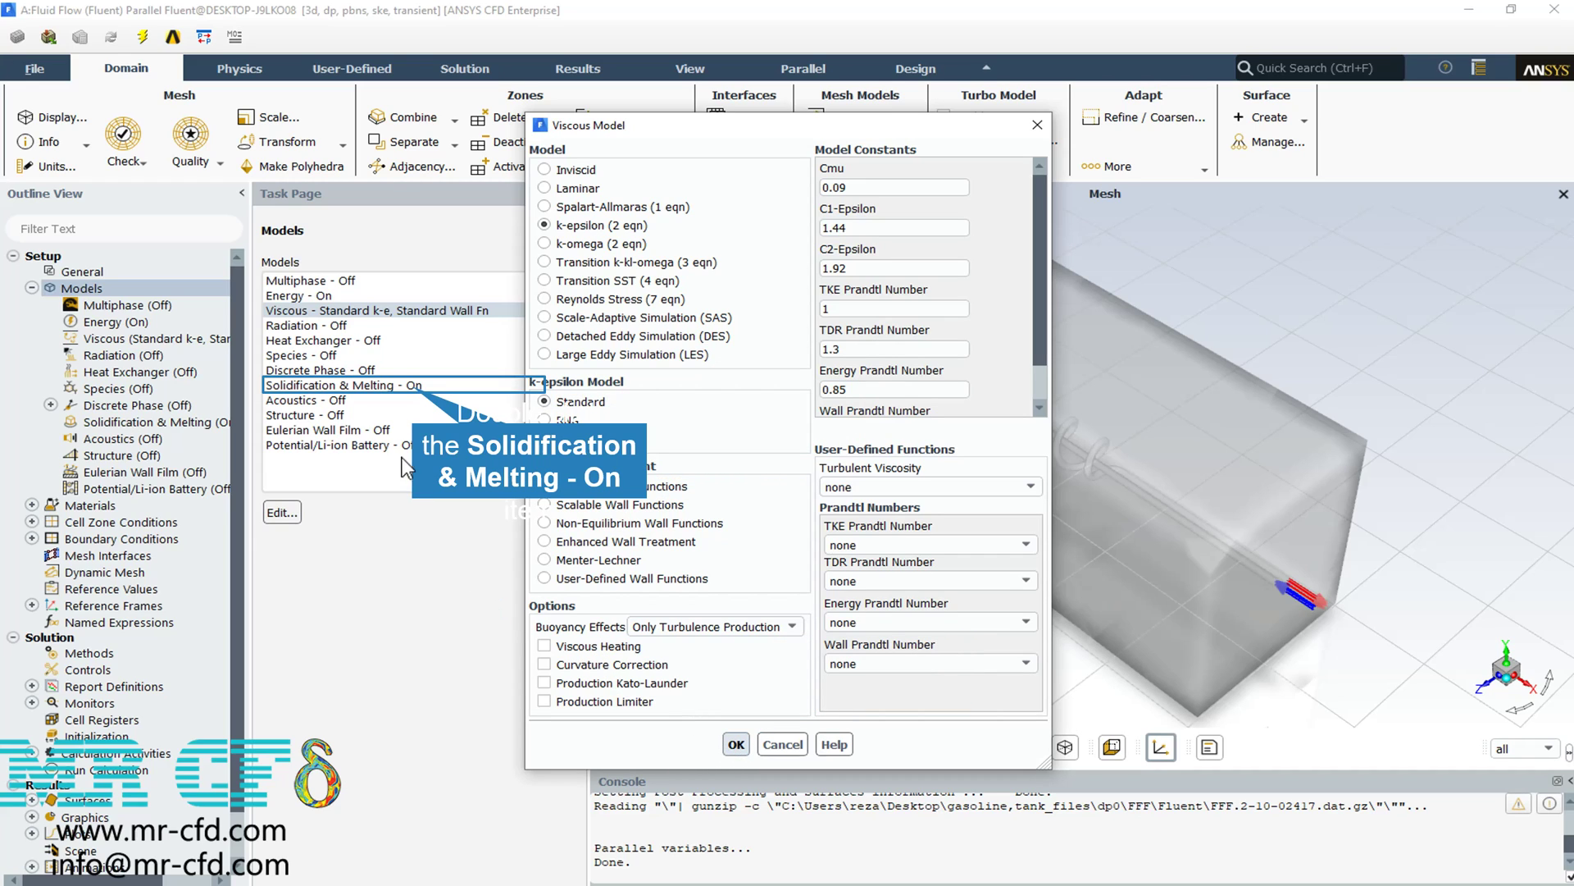
Review the full Solidification/Melting parameters and keep Solidification/Melting checked.
double_click(413, 386)
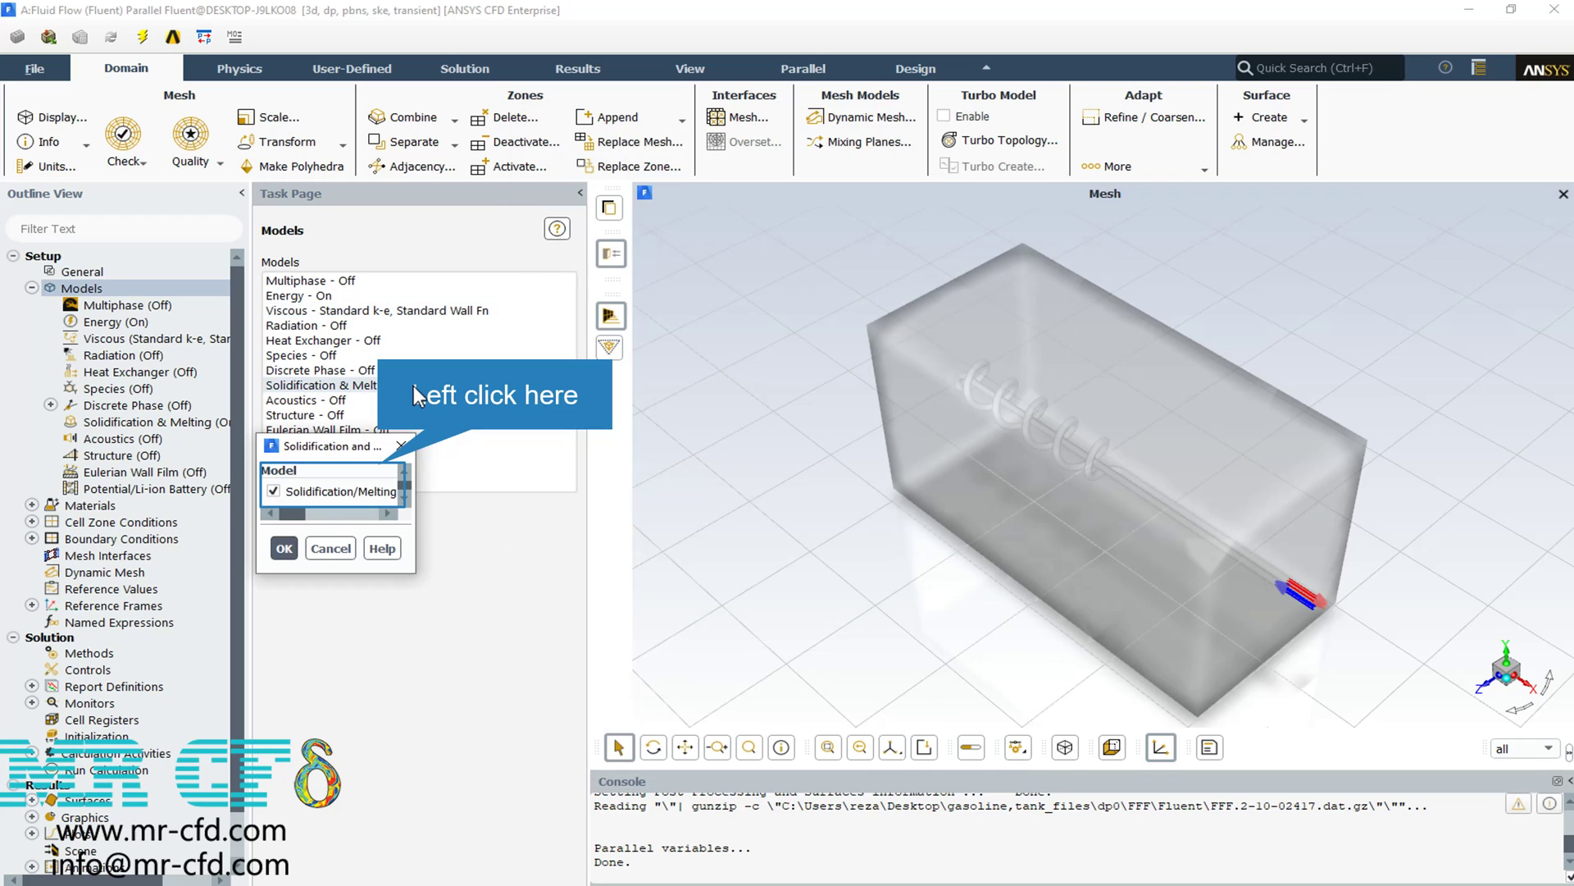
left_click(383, 476)
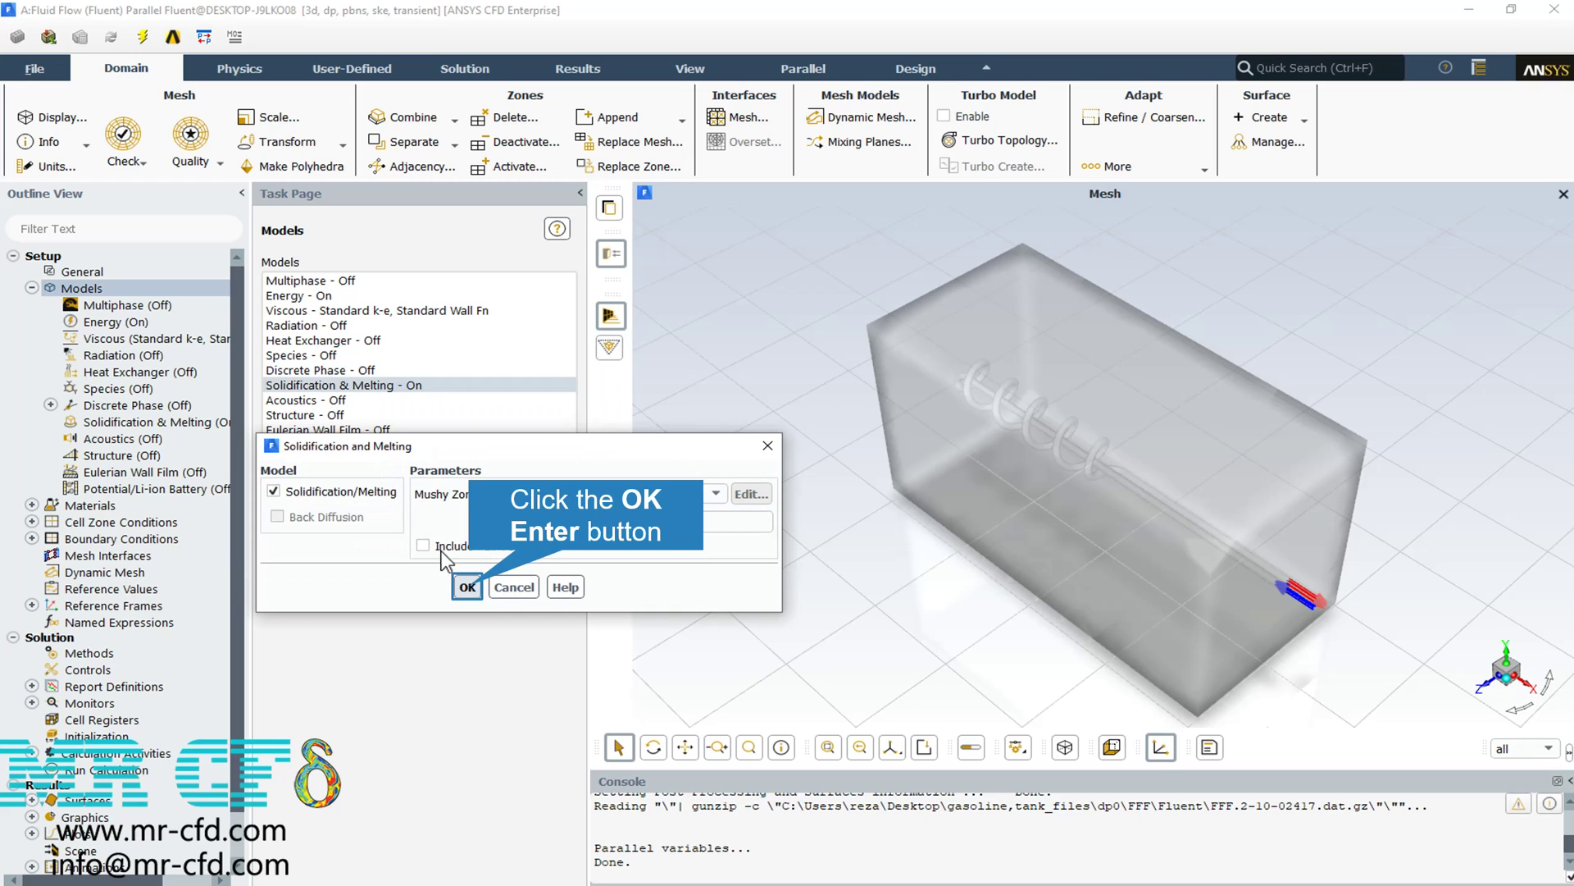
left_click(467, 587)
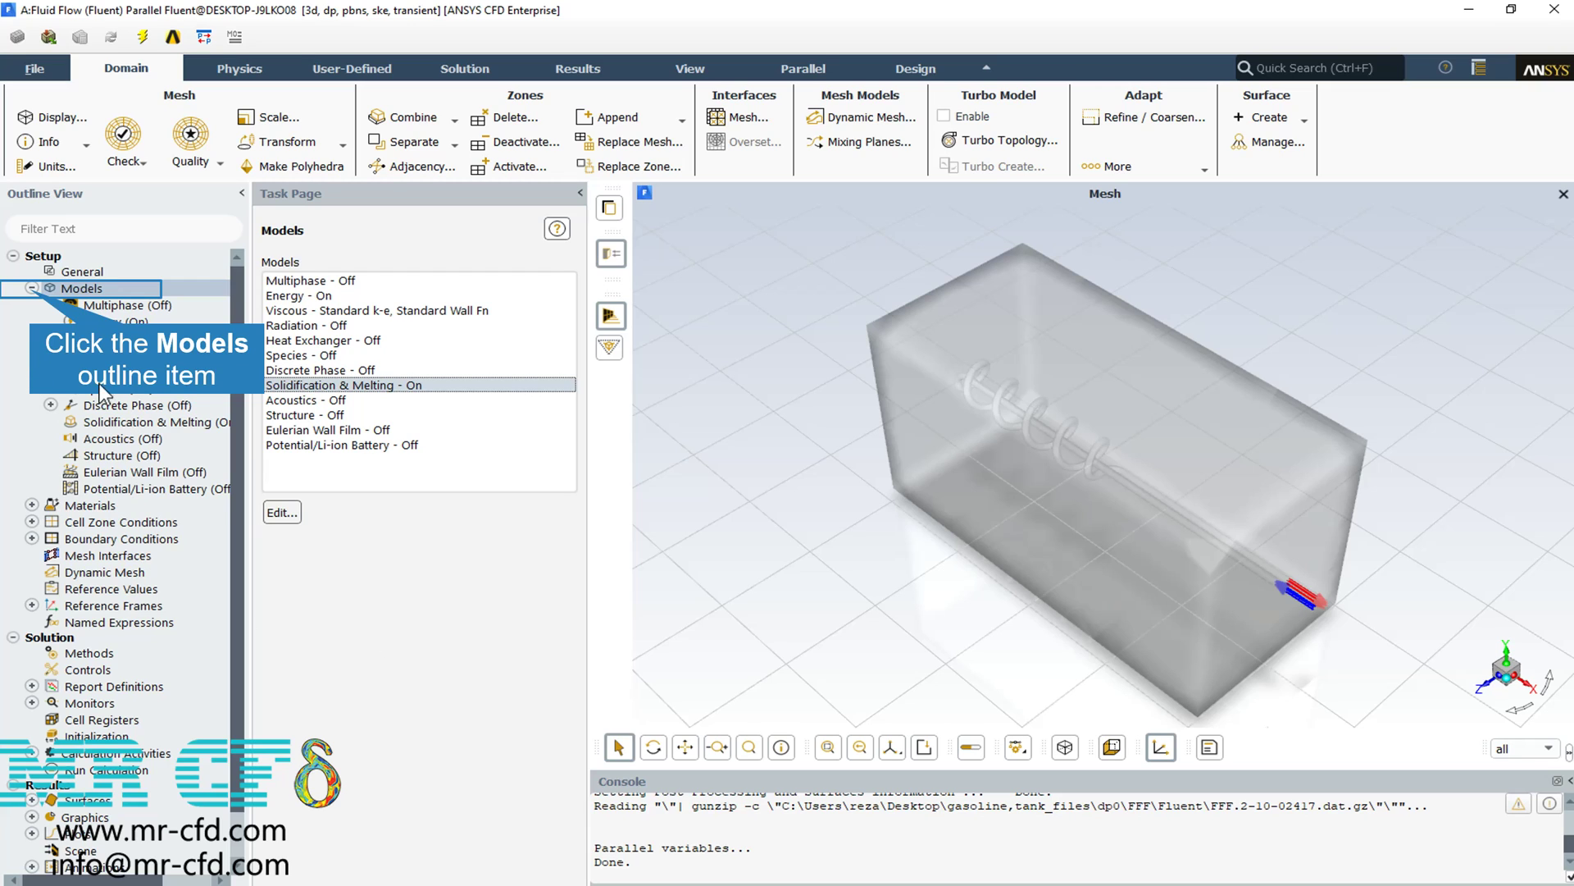
Review copper's material properties from the Materials list.
left_click(31, 287)
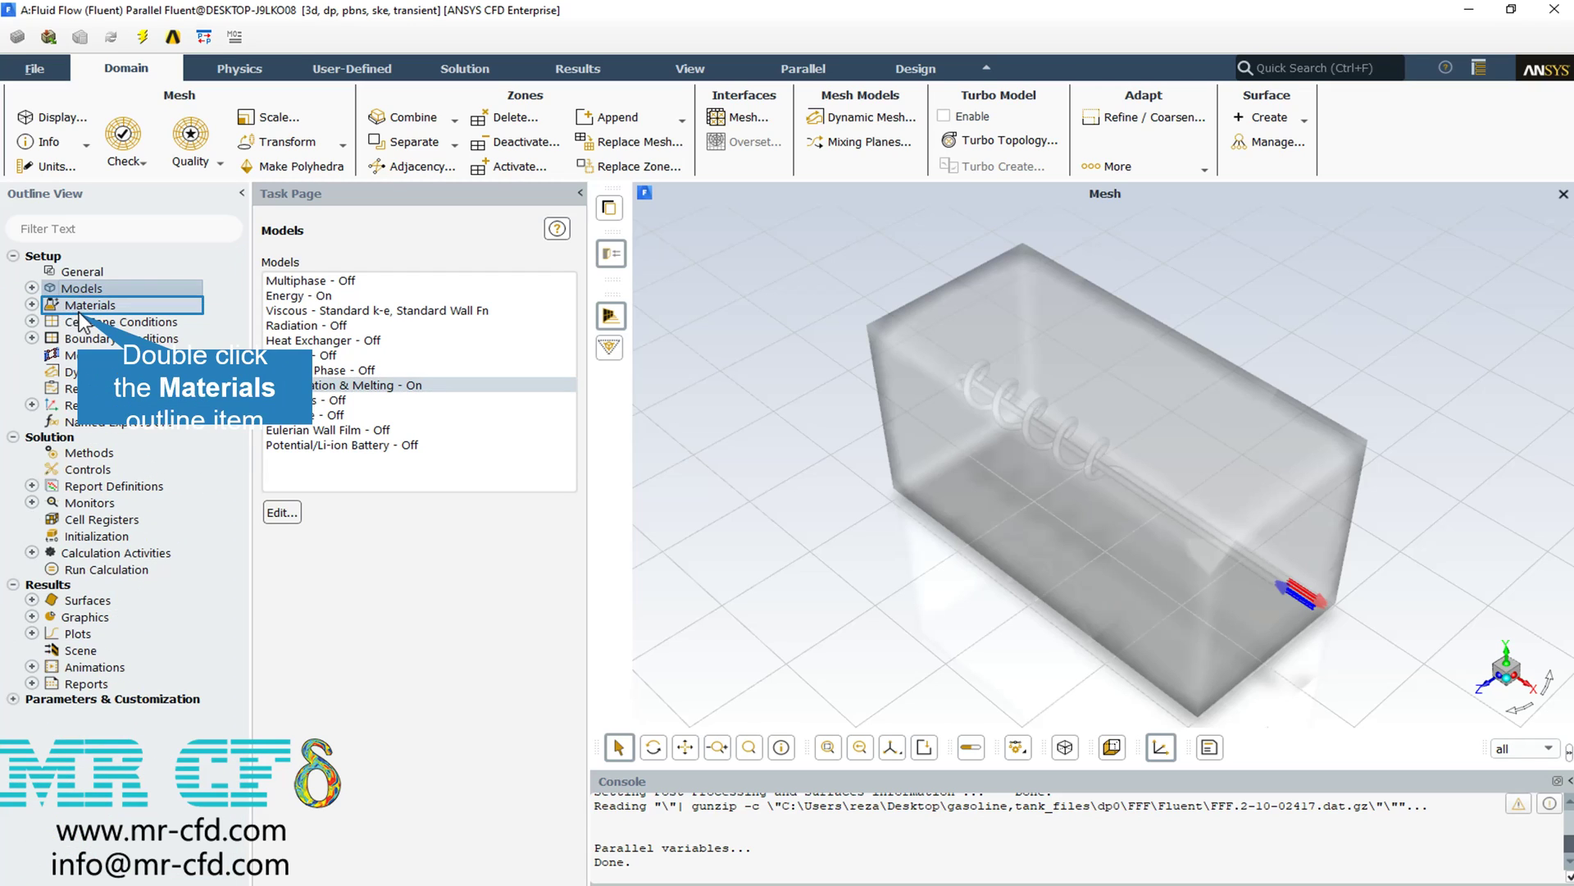
double_click(79, 310)
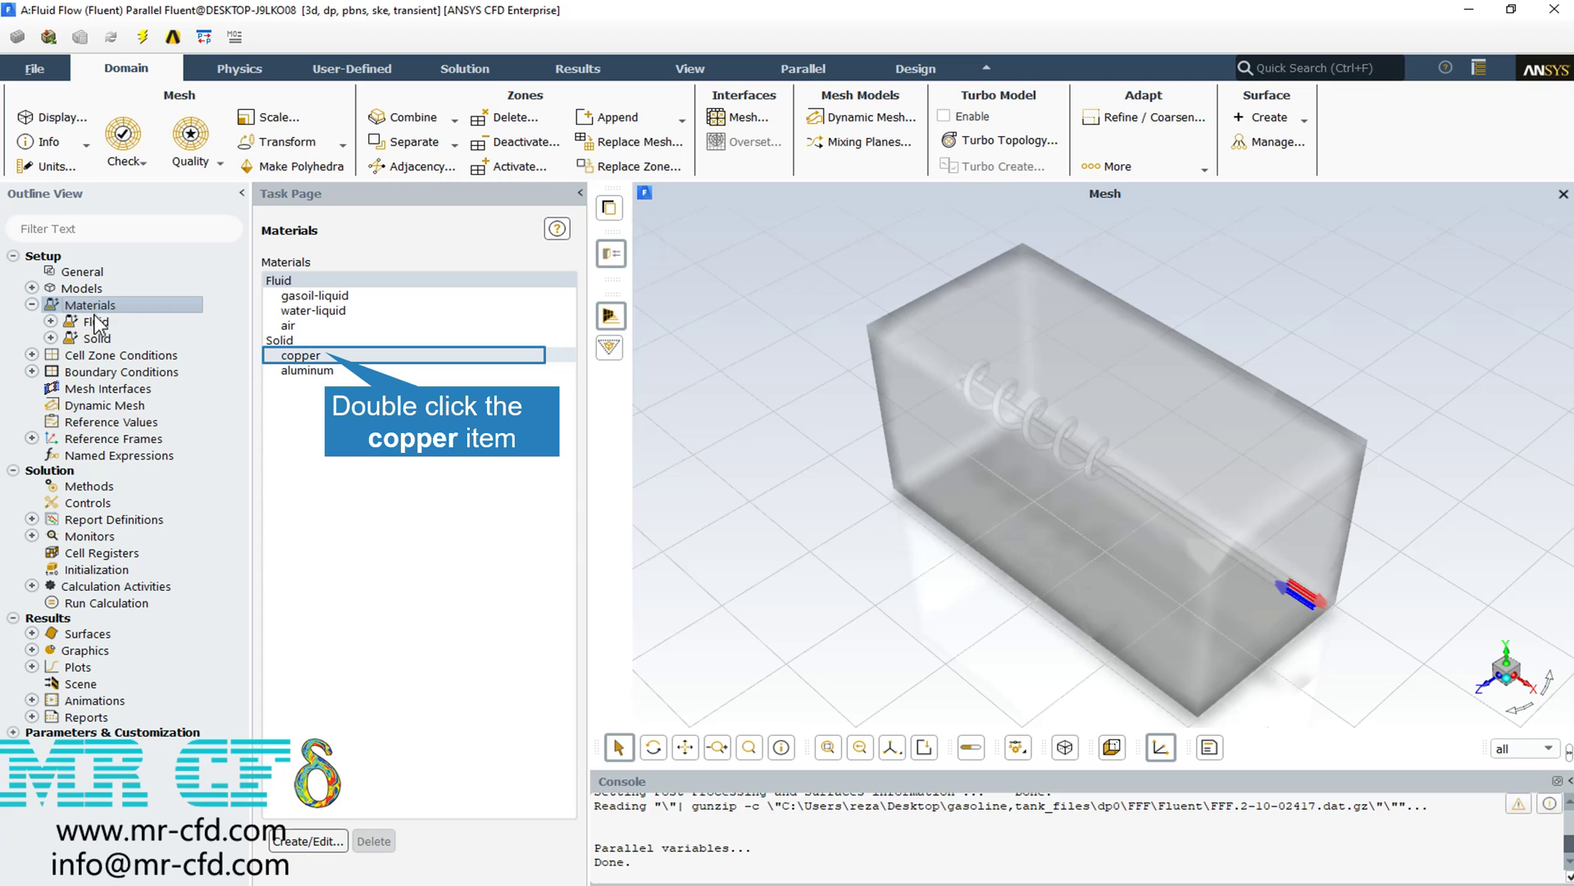
double_click(324, 353)
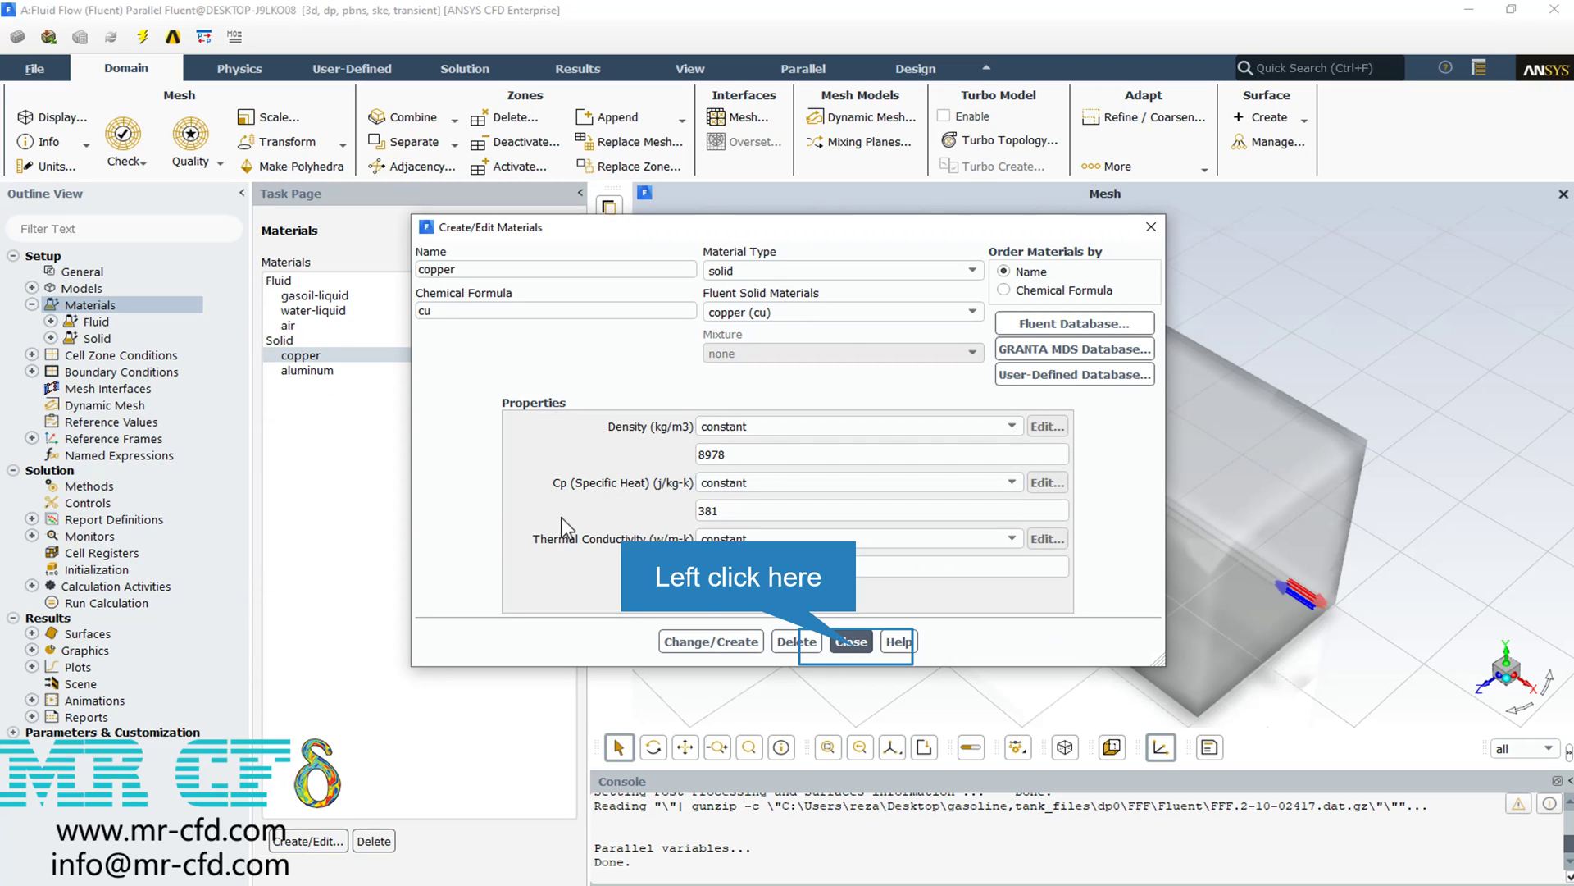
left_click(853, 642)
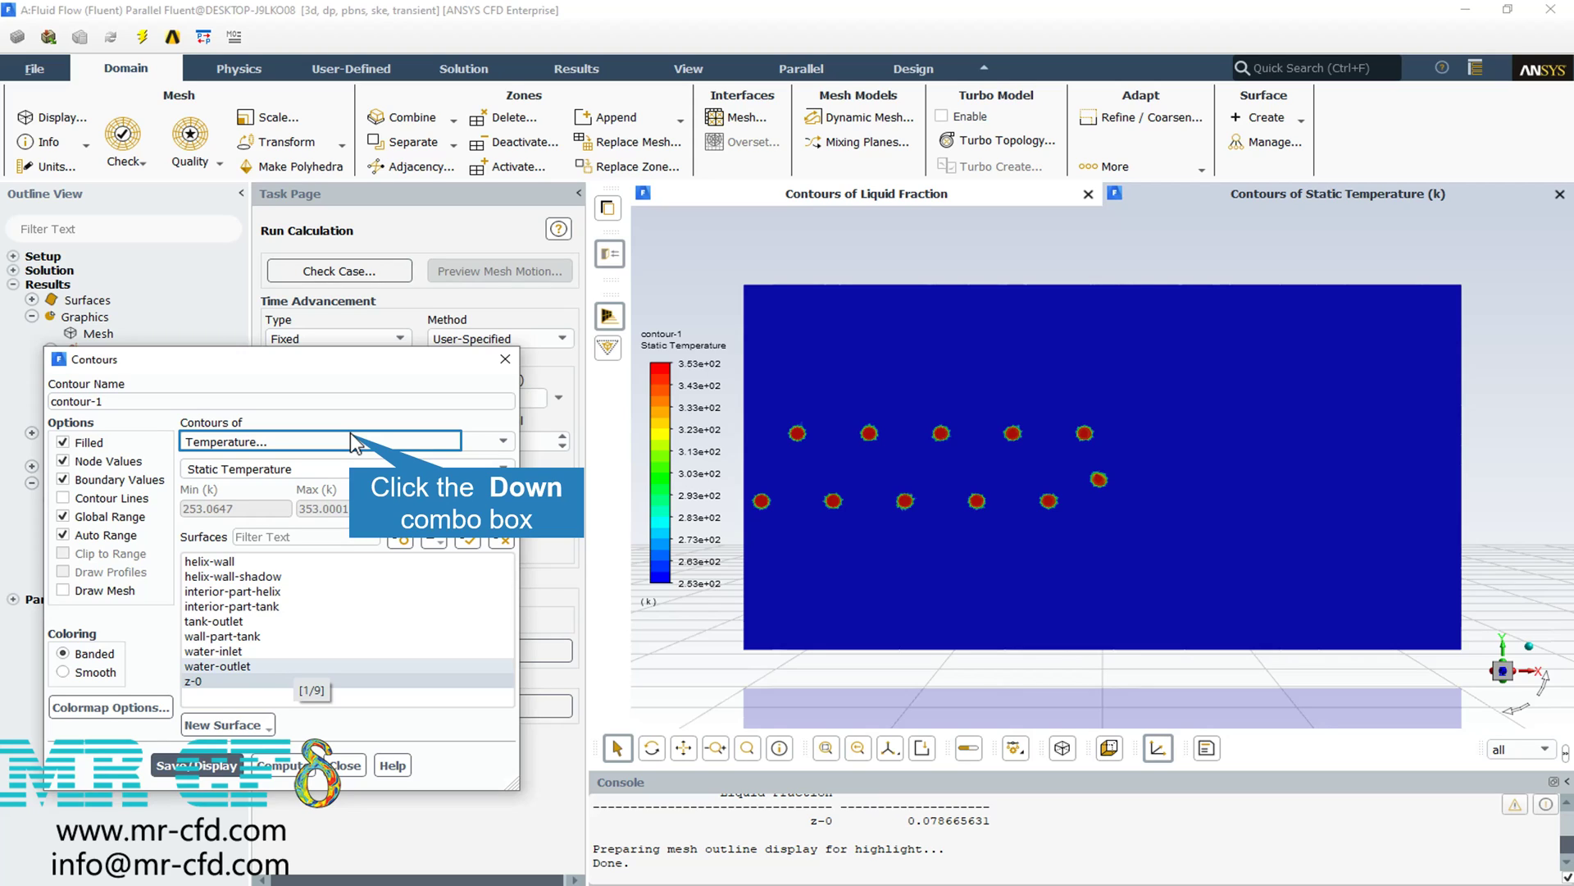
Change the z-0 plane contour to Solidification/Melting Liquid Fraction and display it.
left_click(354, 443)
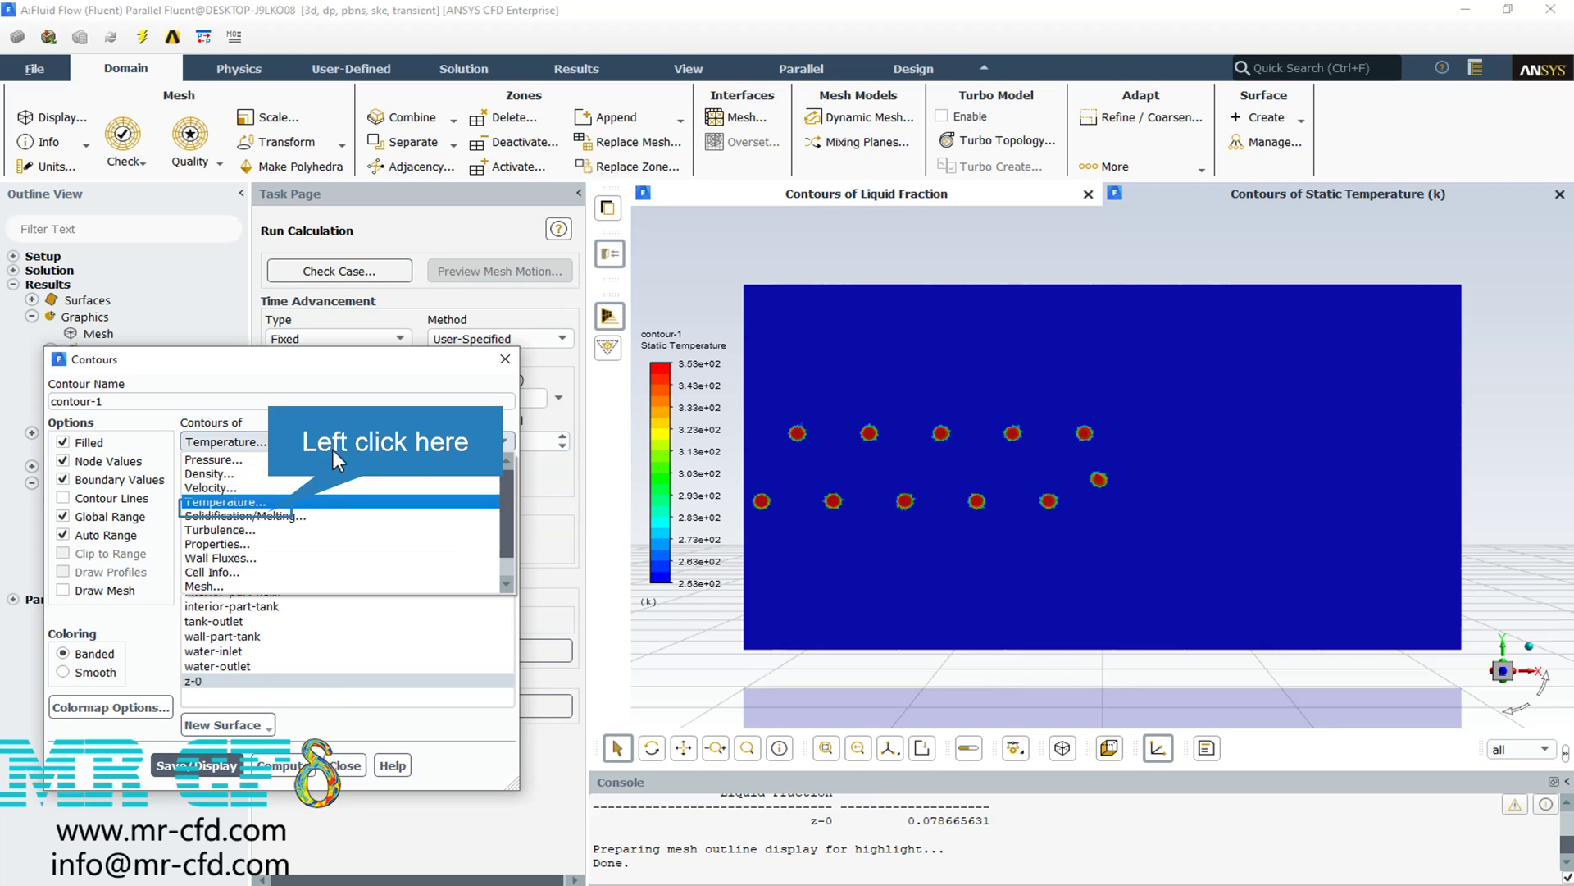
left_click(282, 515)
left_click(210, 772)
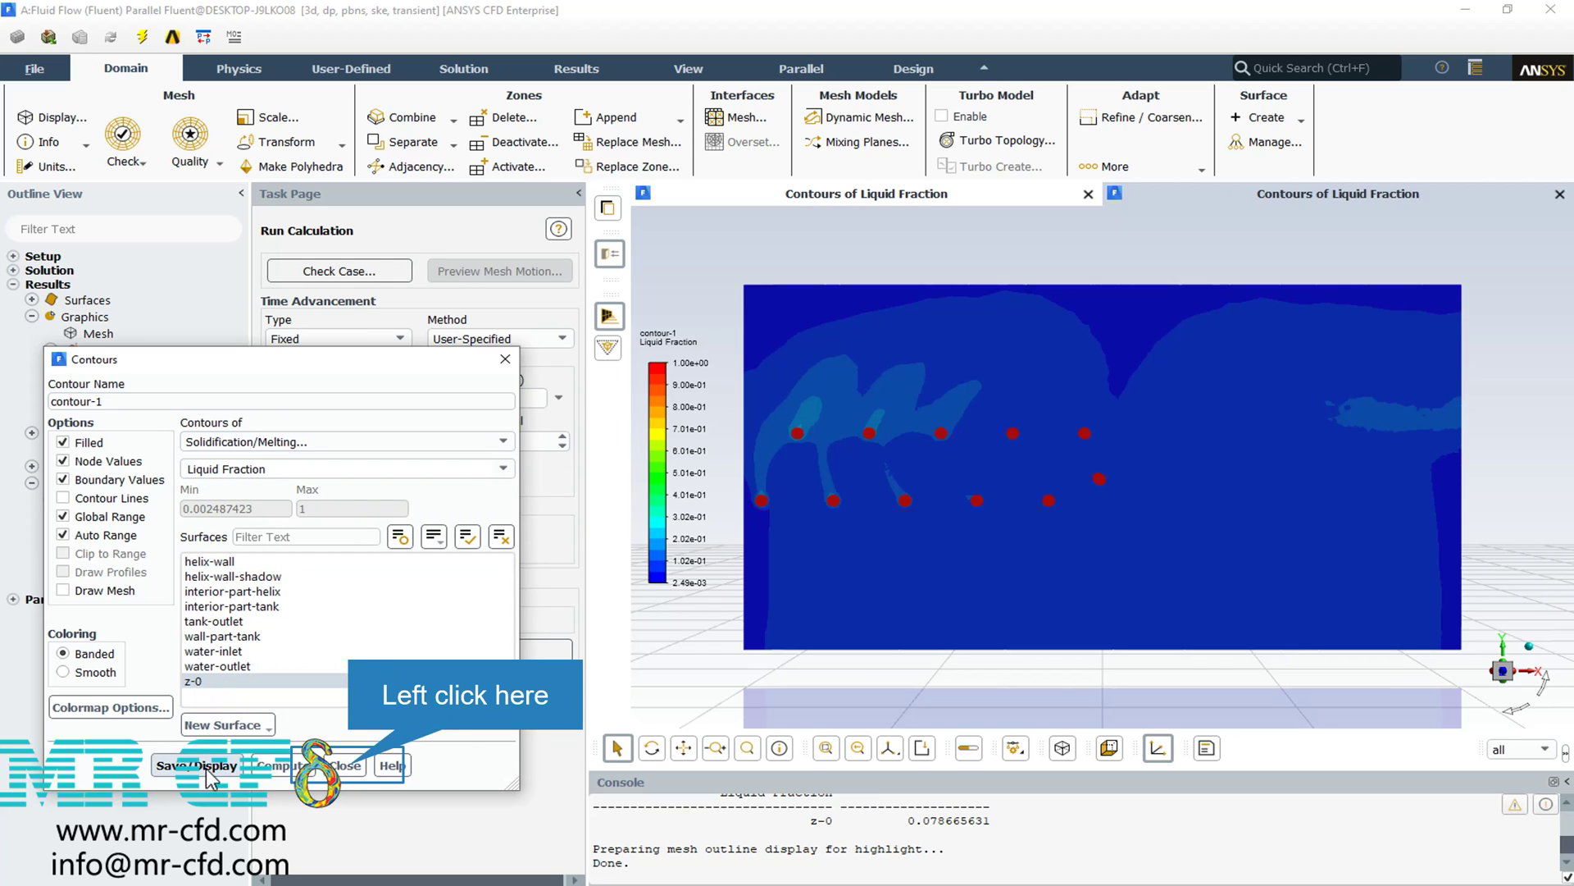
left_click(351, 769)
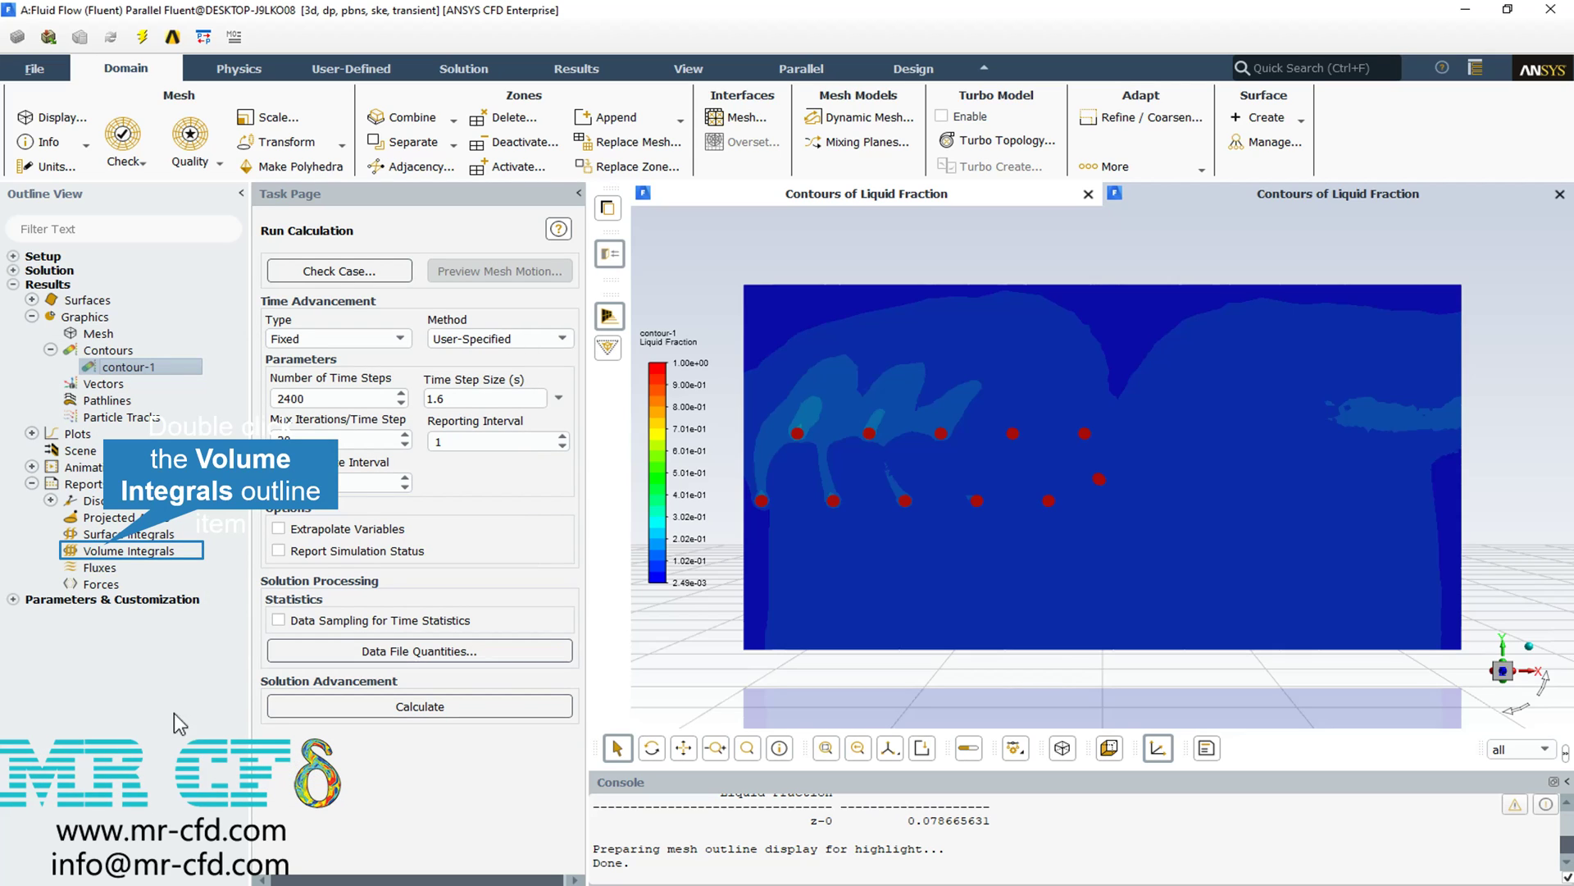
Compute the Volume-Average Liquid Fraction over part-tank, giving 0.06362689.
double_click(107, 556)
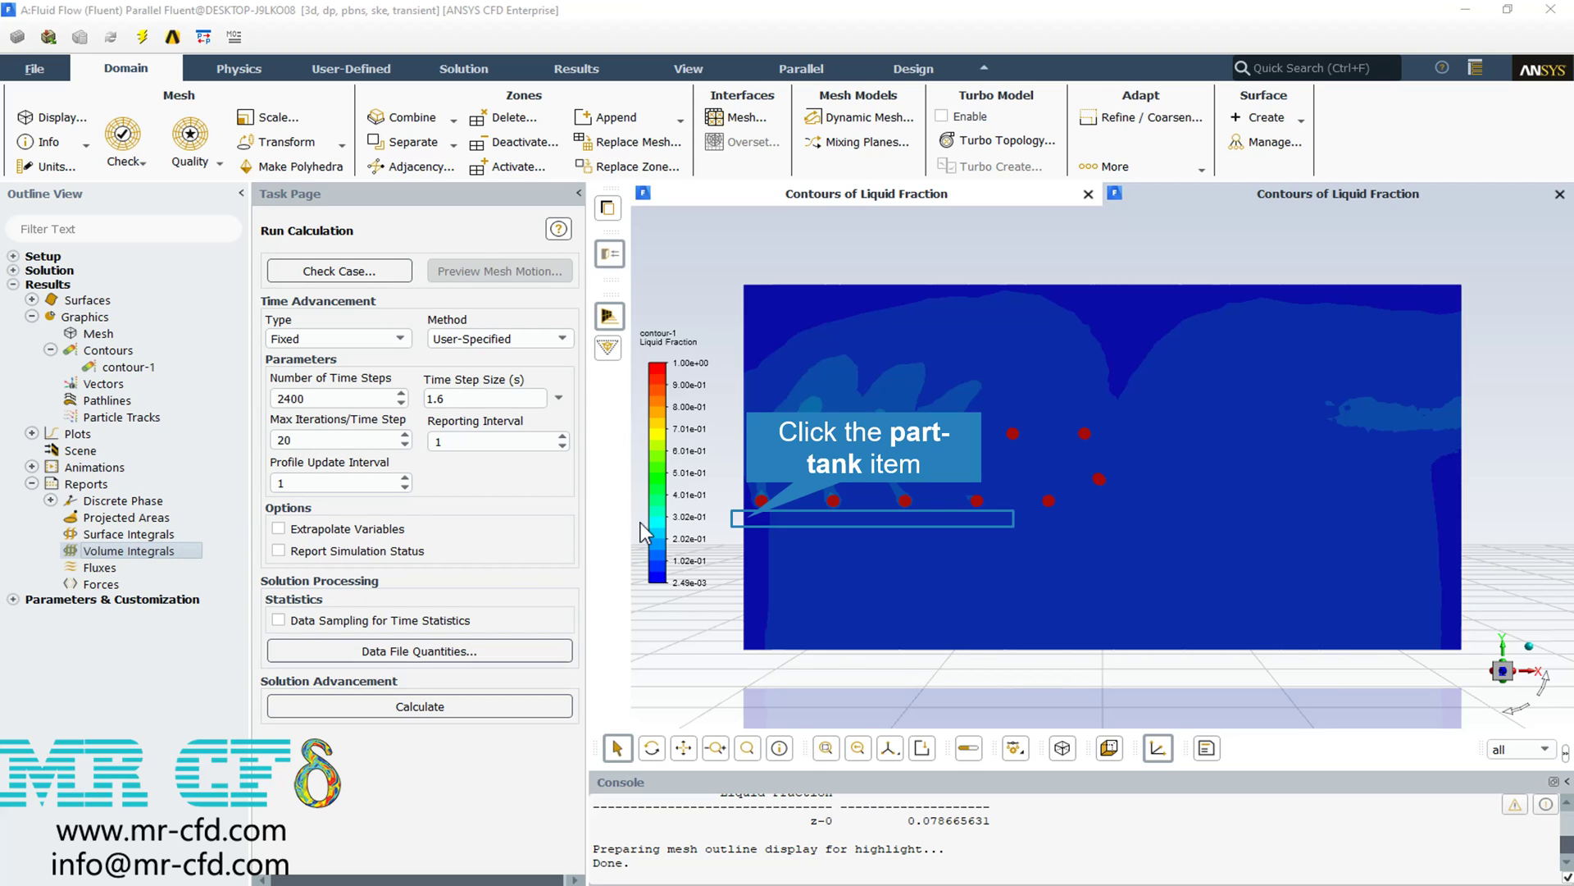
left_click(744, 519)
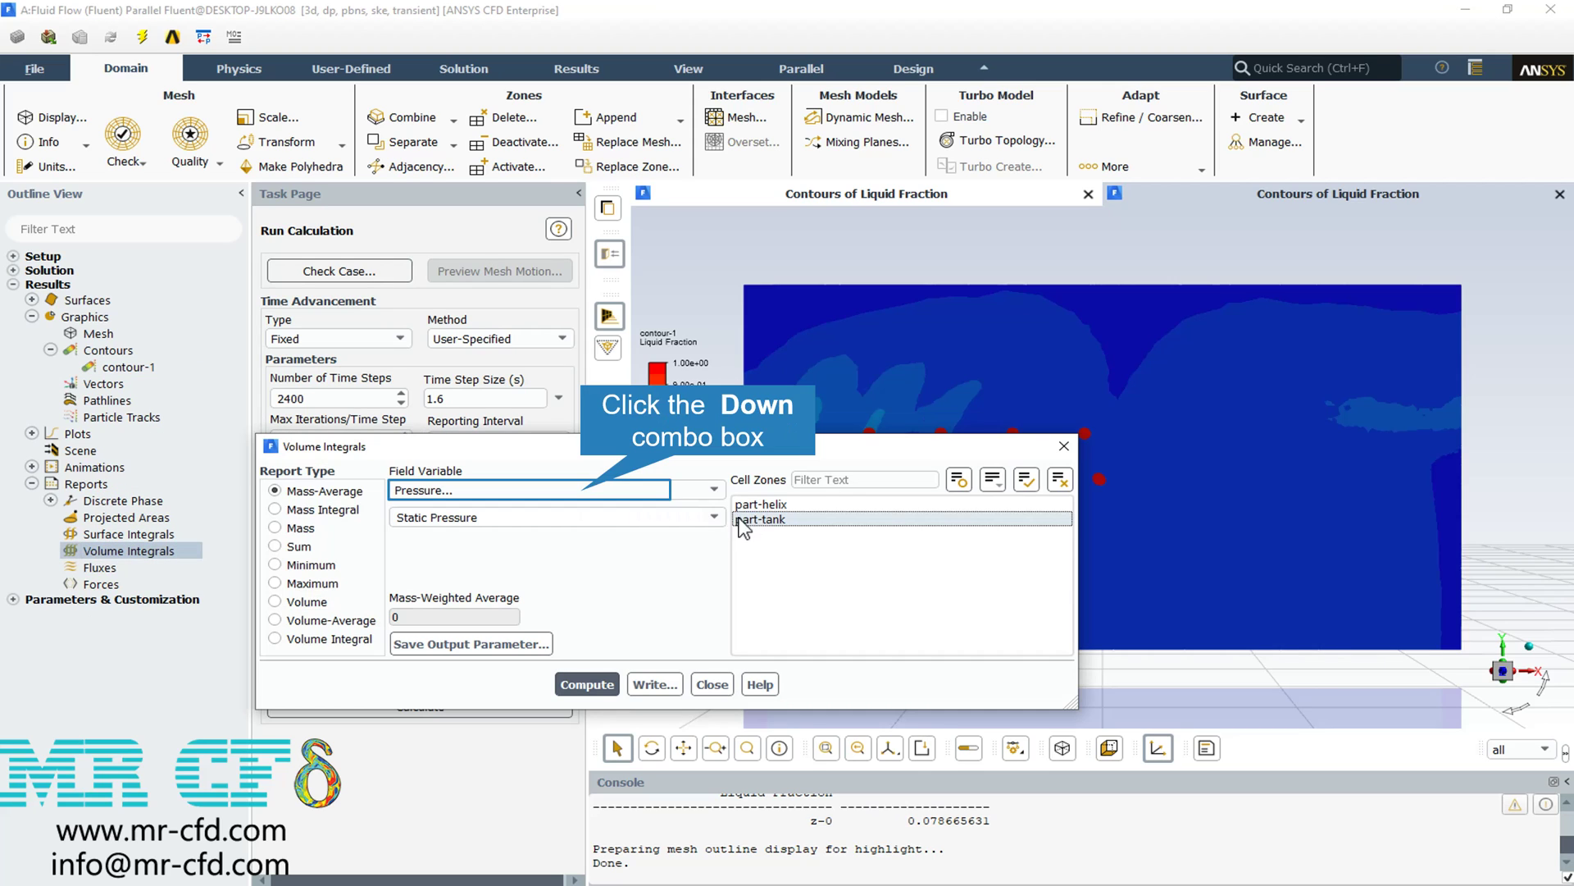
left_click(512, 545)
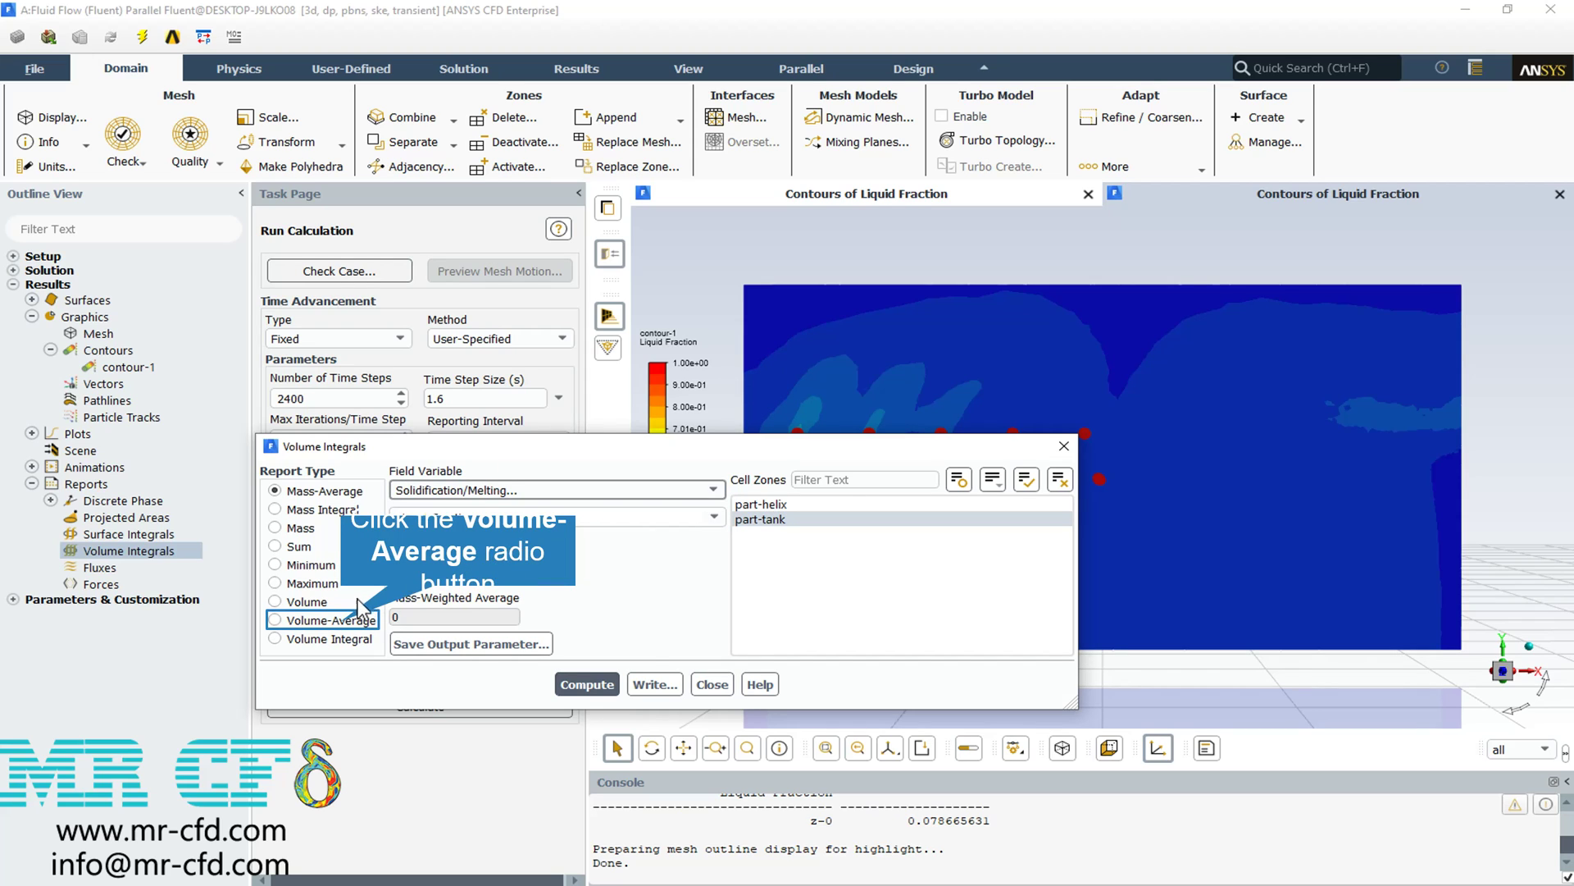
left_click(358, 620)
left_click(584, 684)
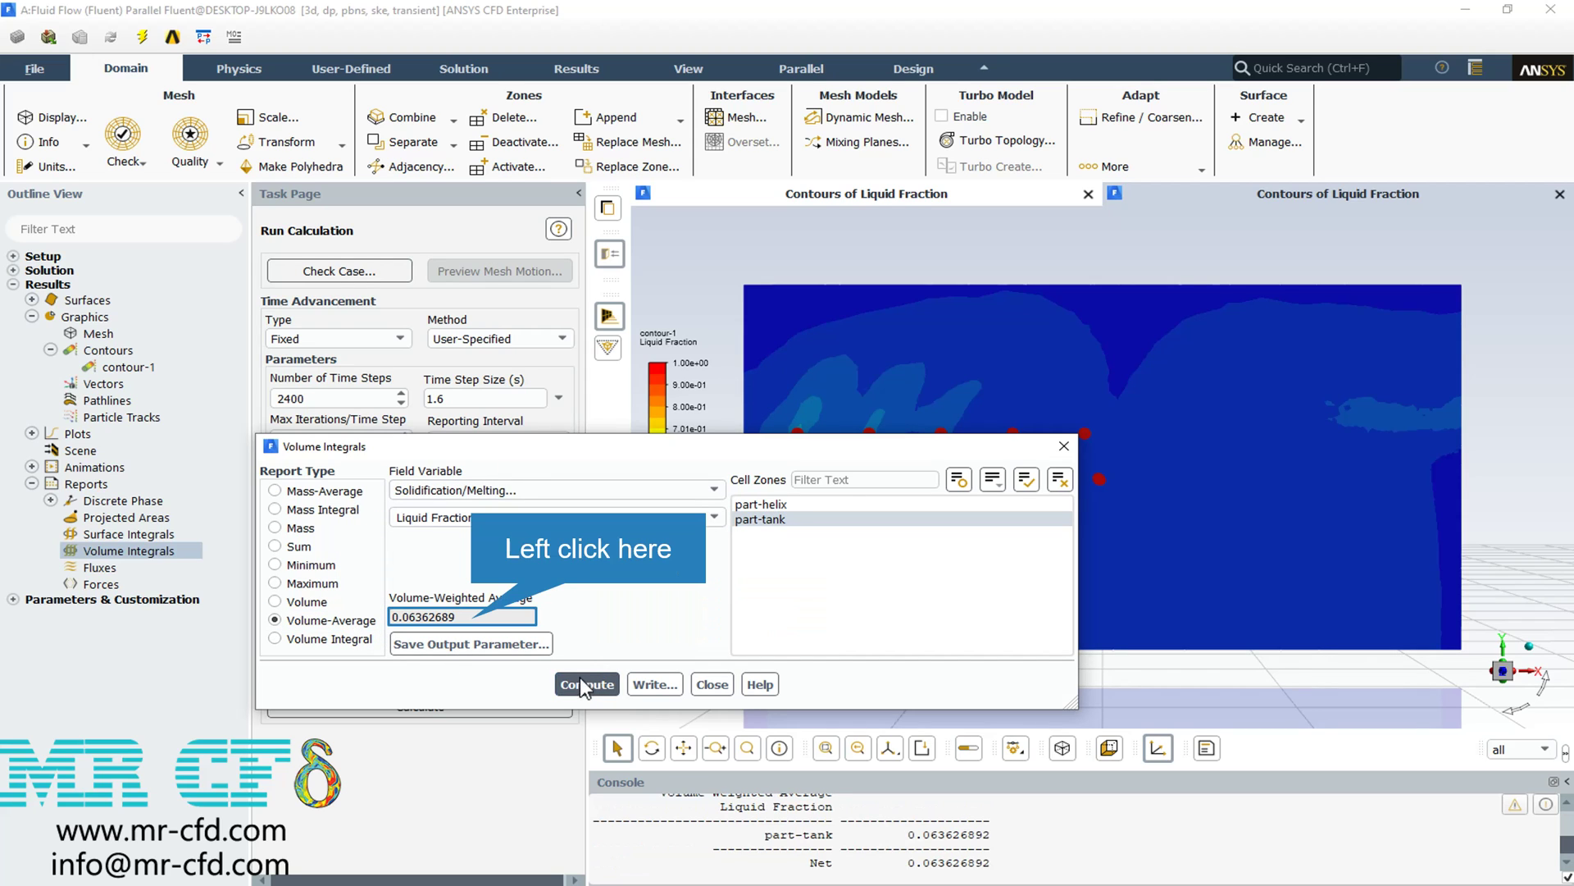
double_click(472, 618)
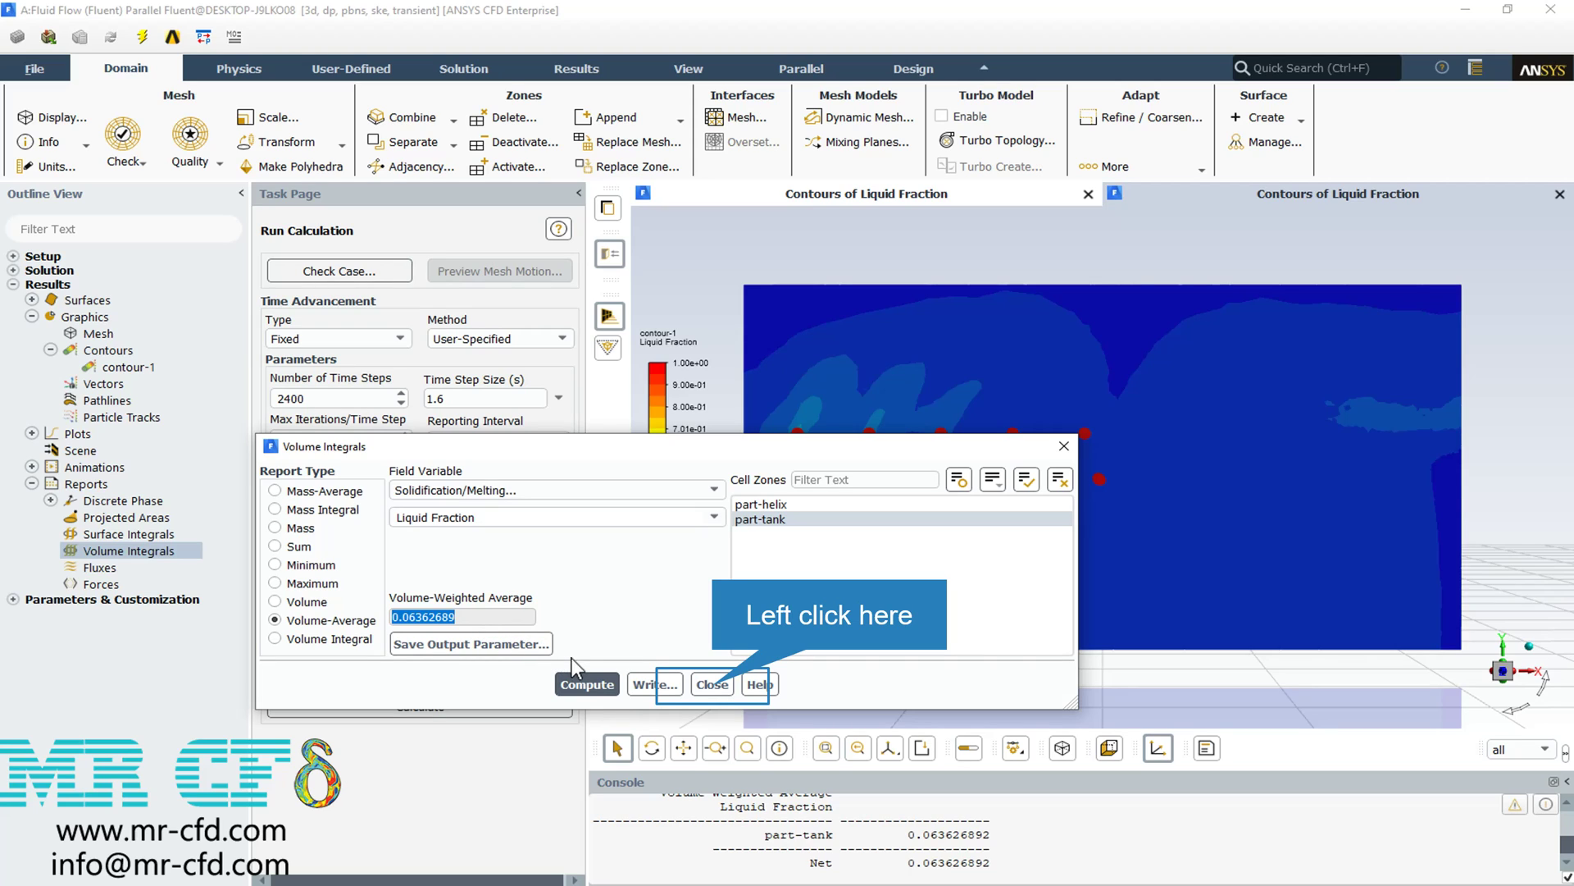